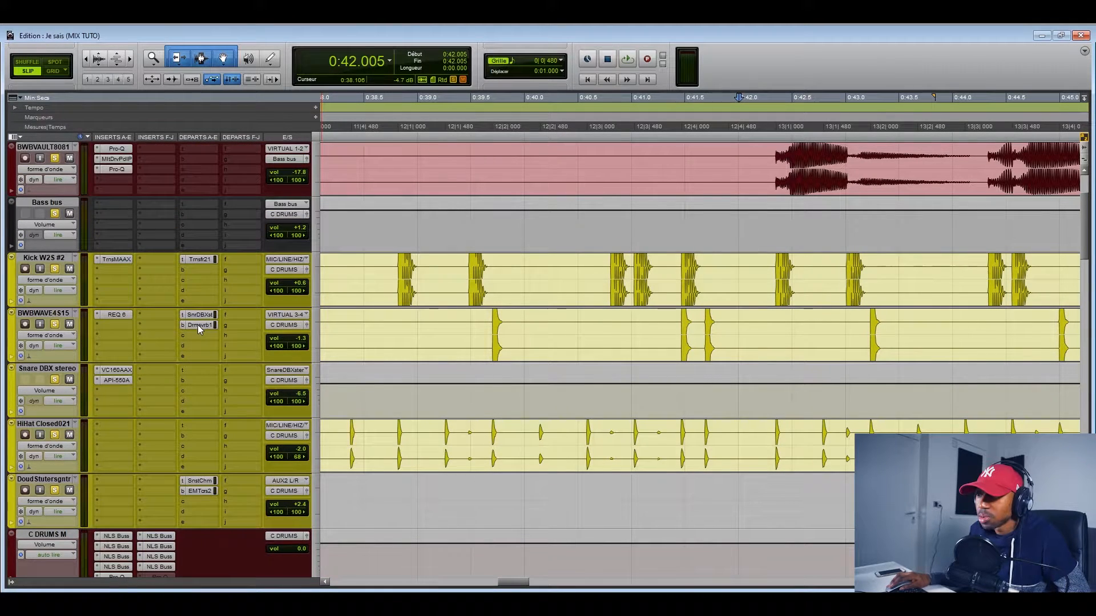
- Mute the Drums verb 1 send on the BWBWAVE4S15 snare track and play back the soloed drums
click(198, 325)
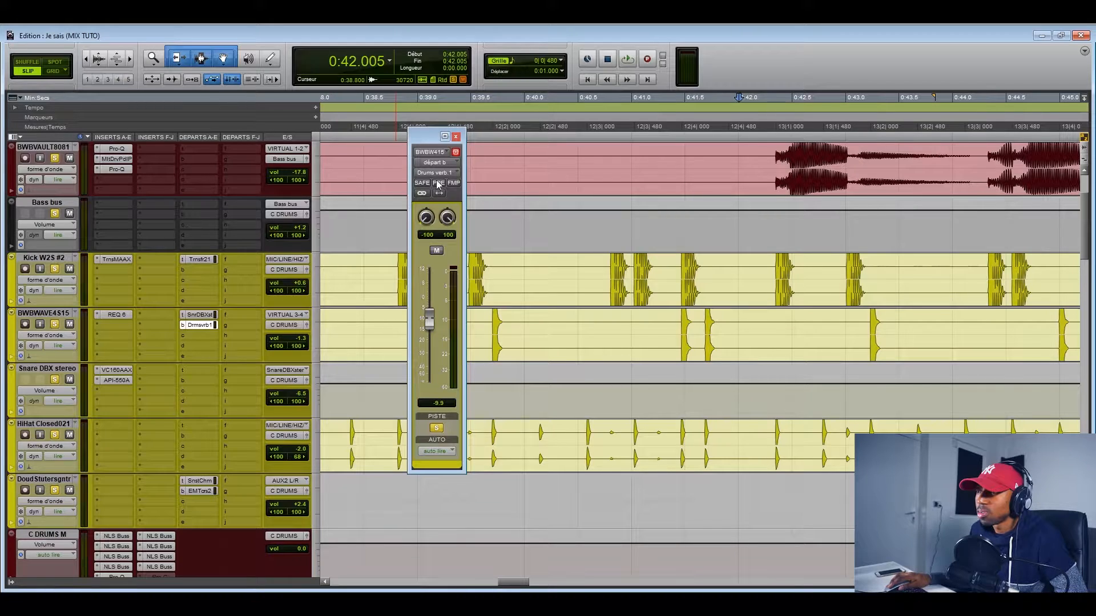
click(436, 251)
click(455, 137)
key(space)
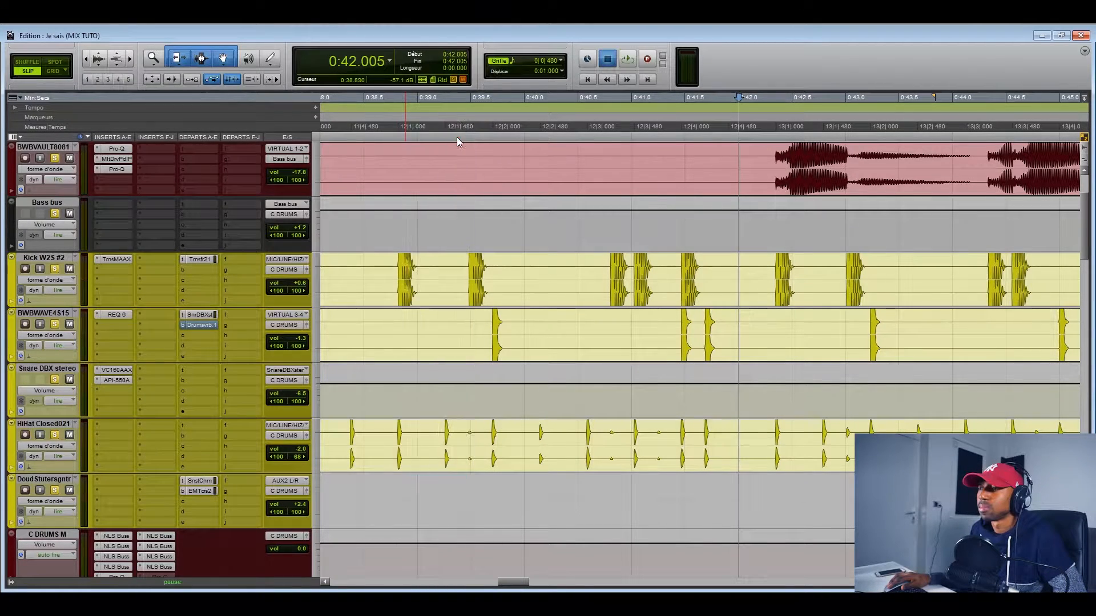
key(space)
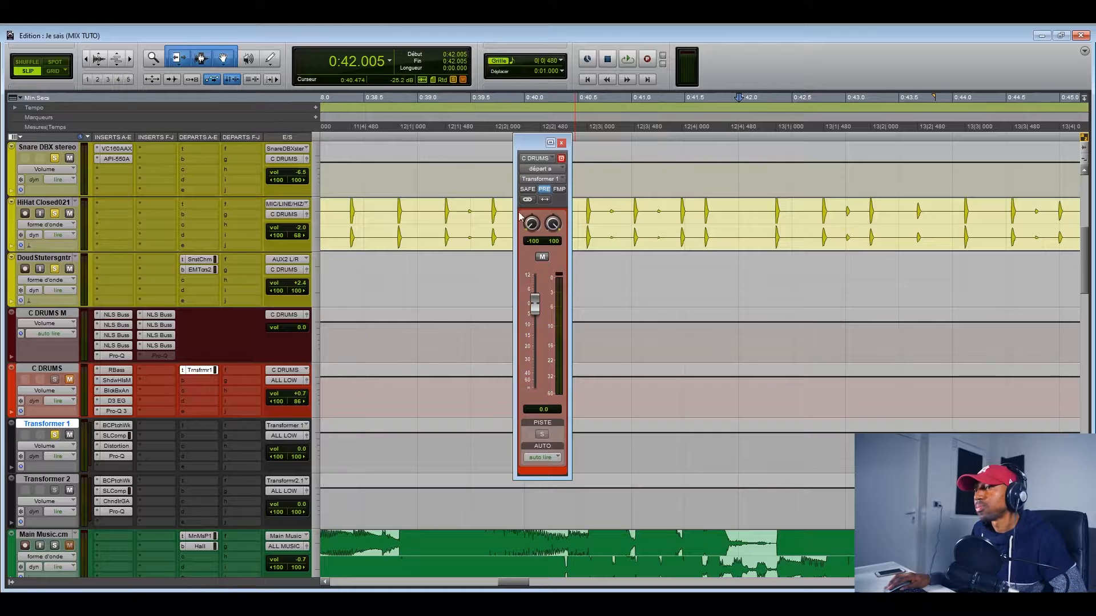
- Solo the Transformer 1 track during playback to hear the parallel drum signal on its own
key(space)
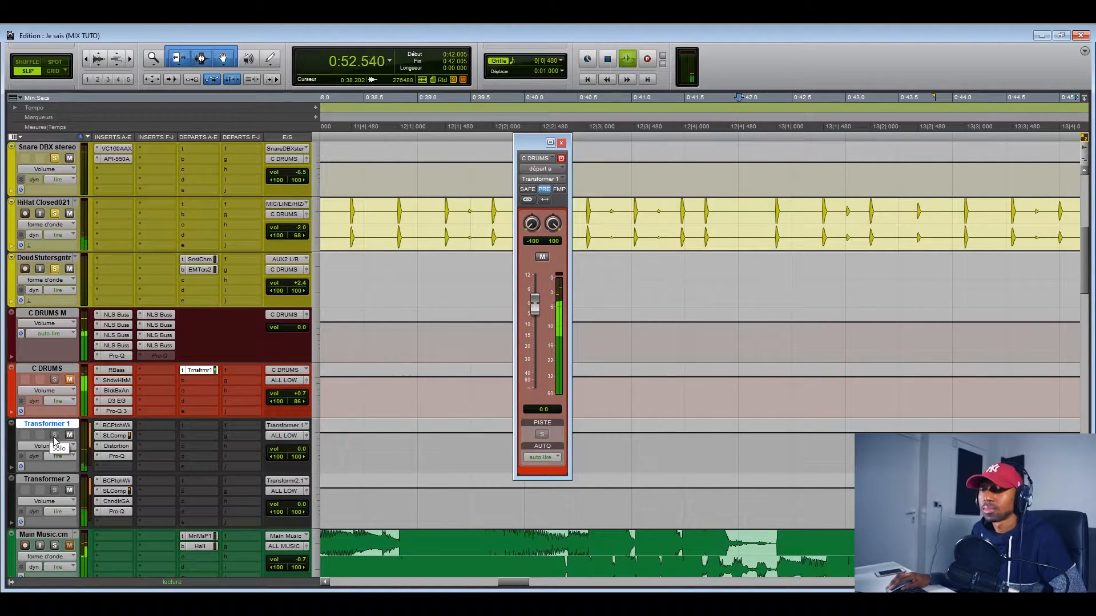
click(54, 436)
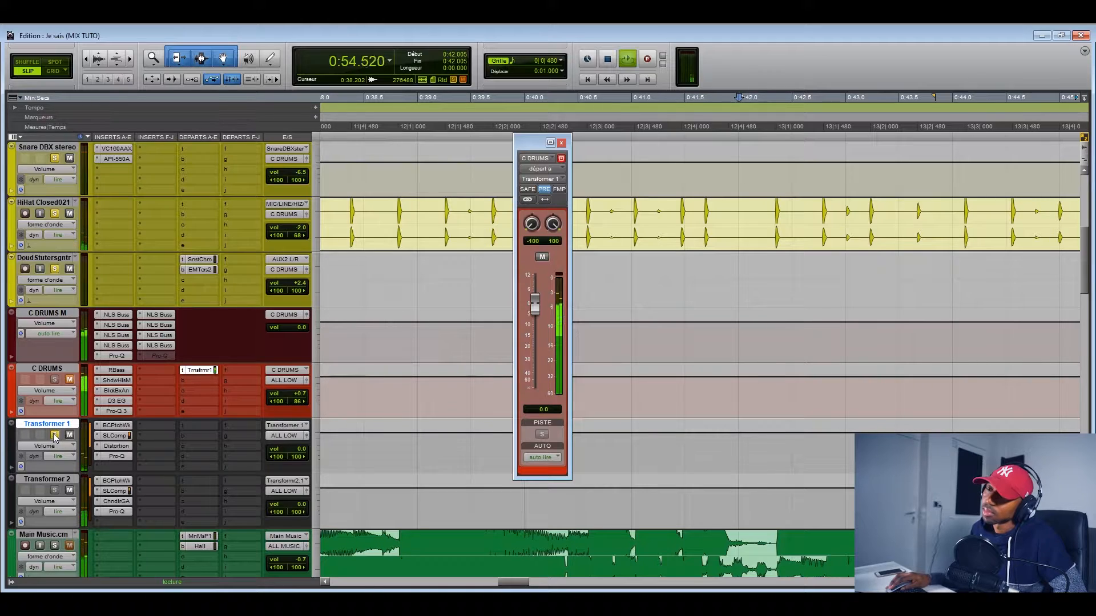
key(space)
- Unmute the C DRUMS bus, turn off solo on Transformer 1, and play both together
click(69, 381)
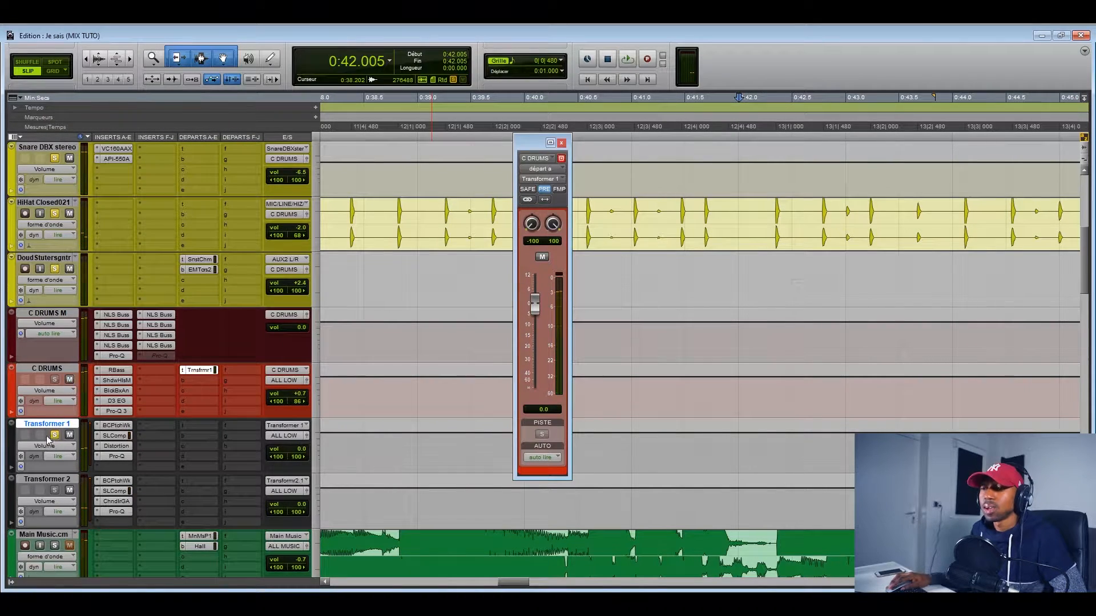
click(54, 436)
key(space)
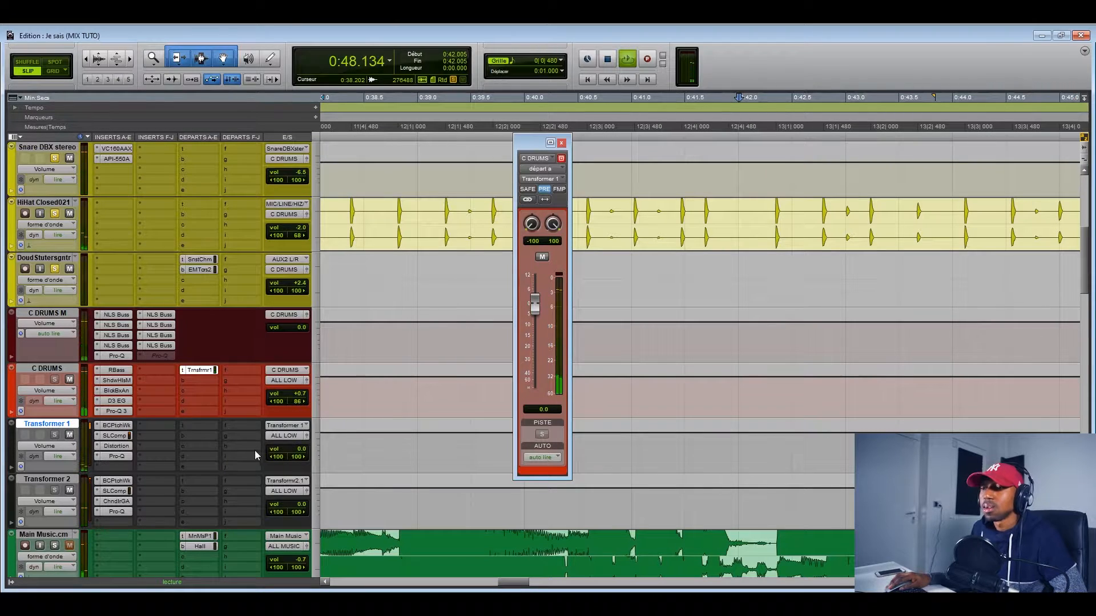
key(space)
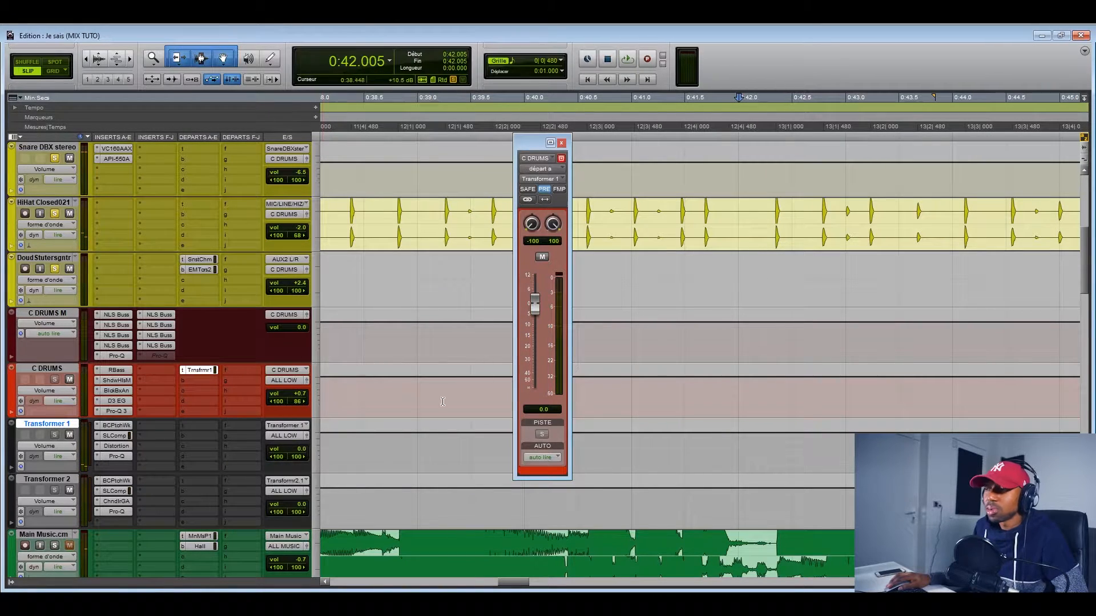
- Close the C DRUMS send window, try a lower Transformer 1 volume during playback, and reset it to 0.0 dB
click(561, 144)
key(space)
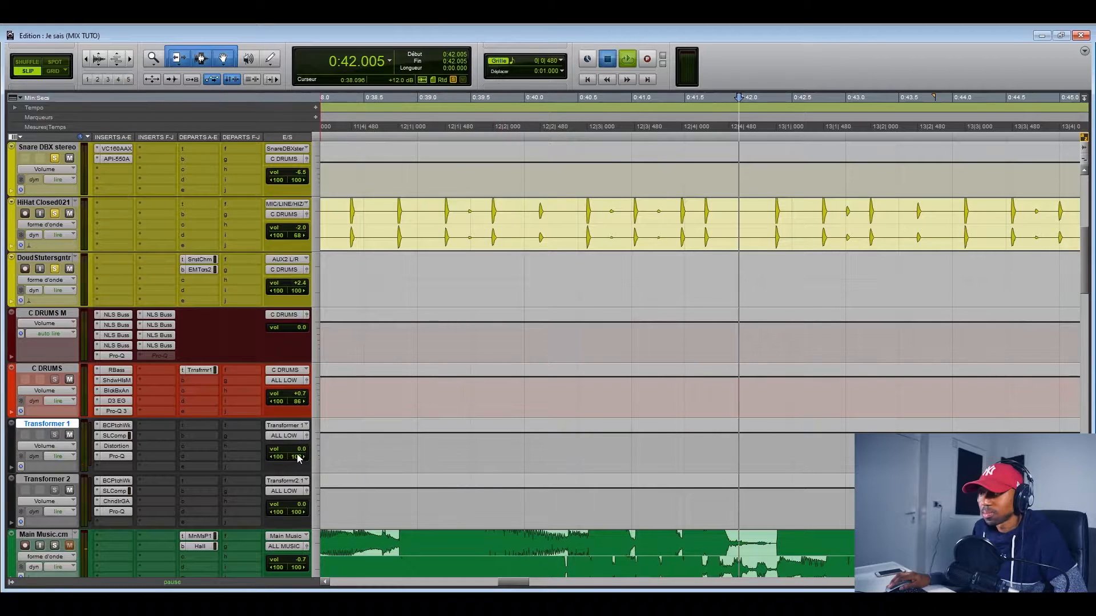
mouse_move(300, 450)
mouse_down()
mouse_move(303, 440)
mouse_move(301, 489)
mouse_move(302, 440)
mouse_move(302, 456)
mouse_up()
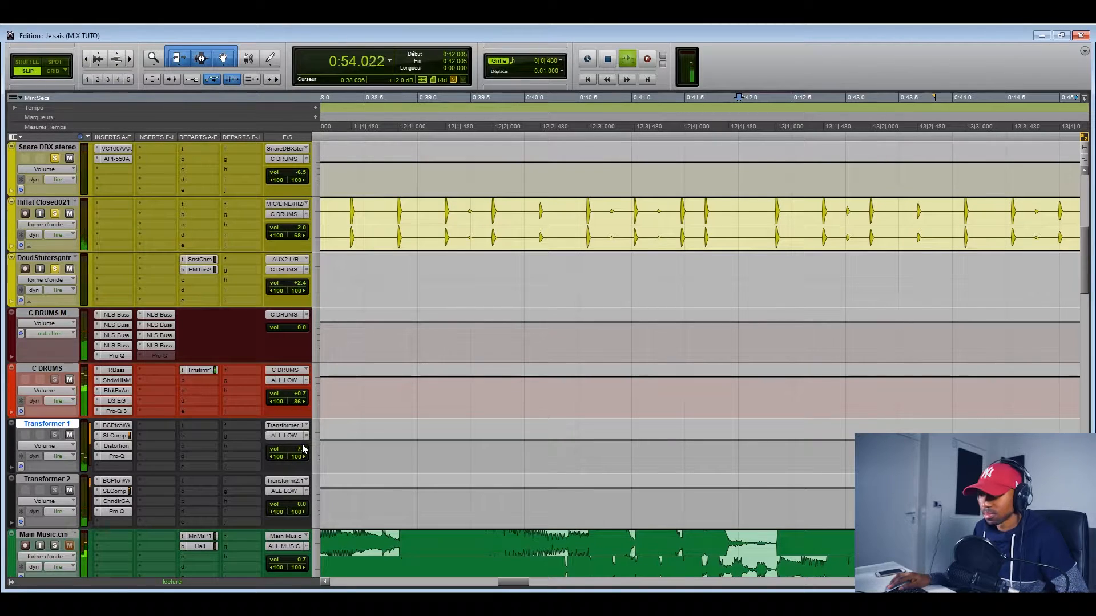
alt+click(301, 449)
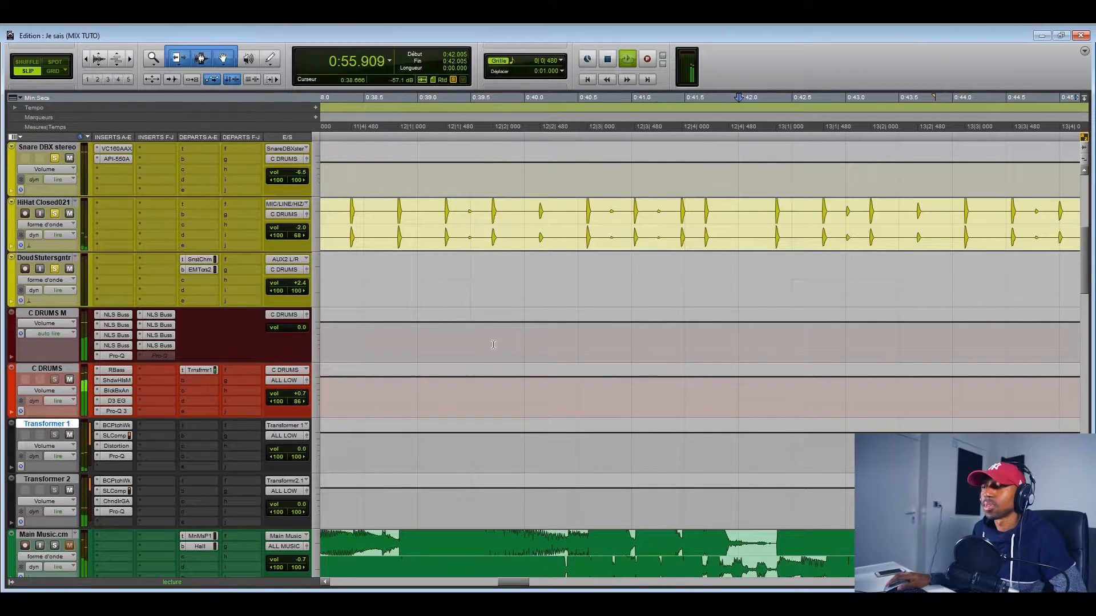
key(space)
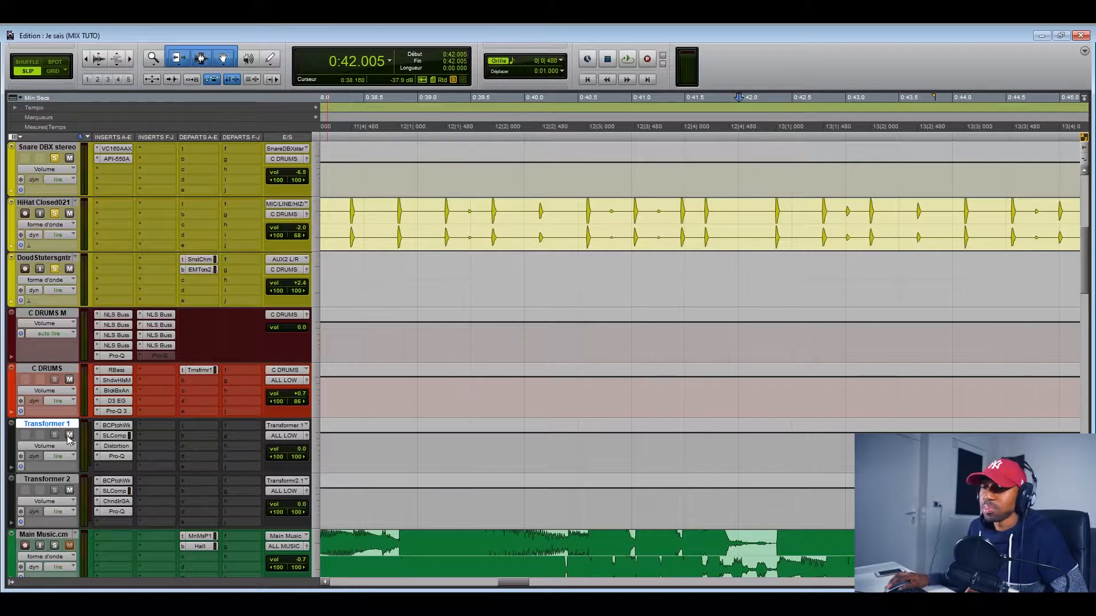
- Review the Decapitator on Transformer 1 and adjust the make-up gain of its SSLComp compressor
click(116, 426)
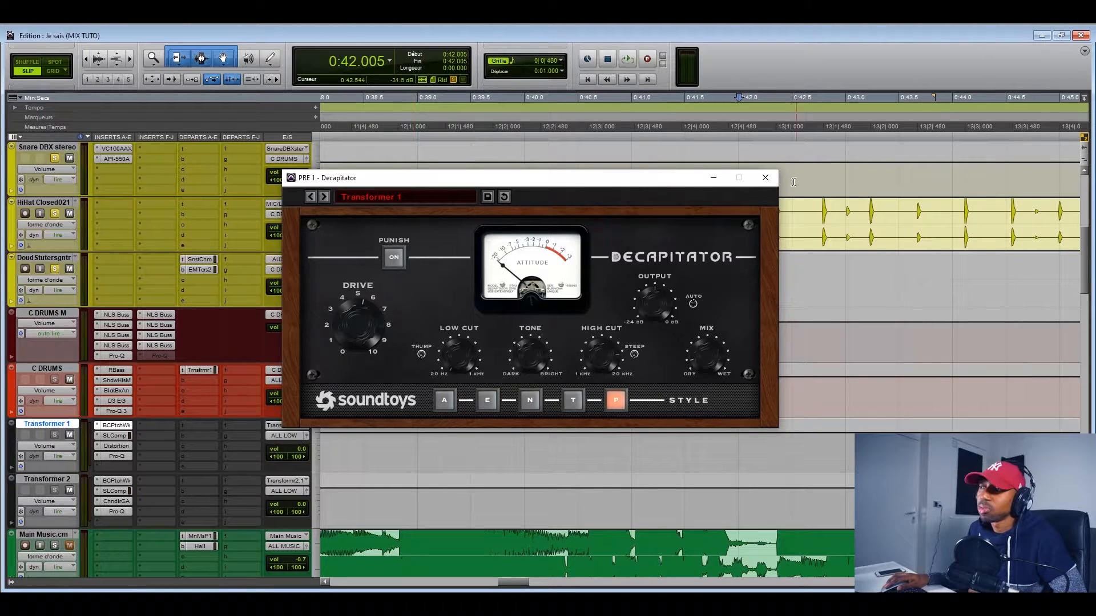
click(765, 178)
click(117, 435)
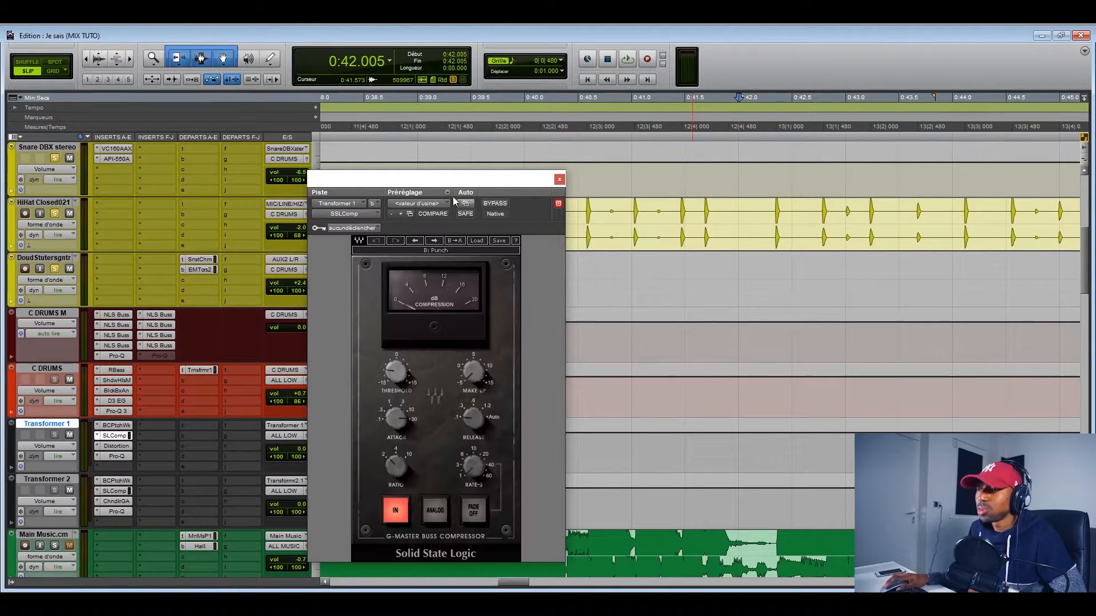
drag(453, 181, 370, 111)
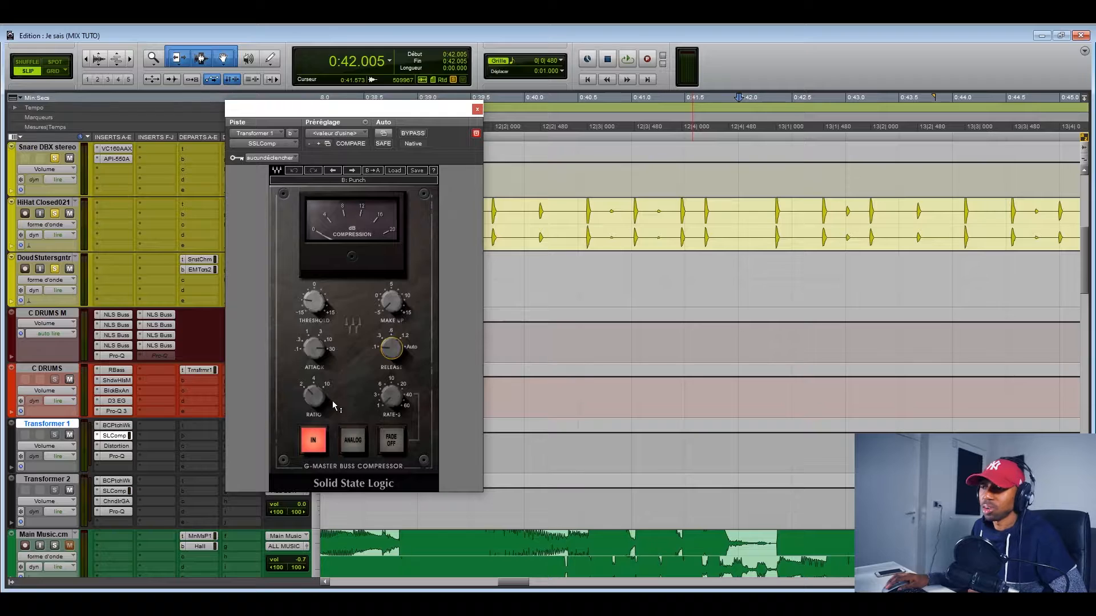
mouse_move(392, 312)
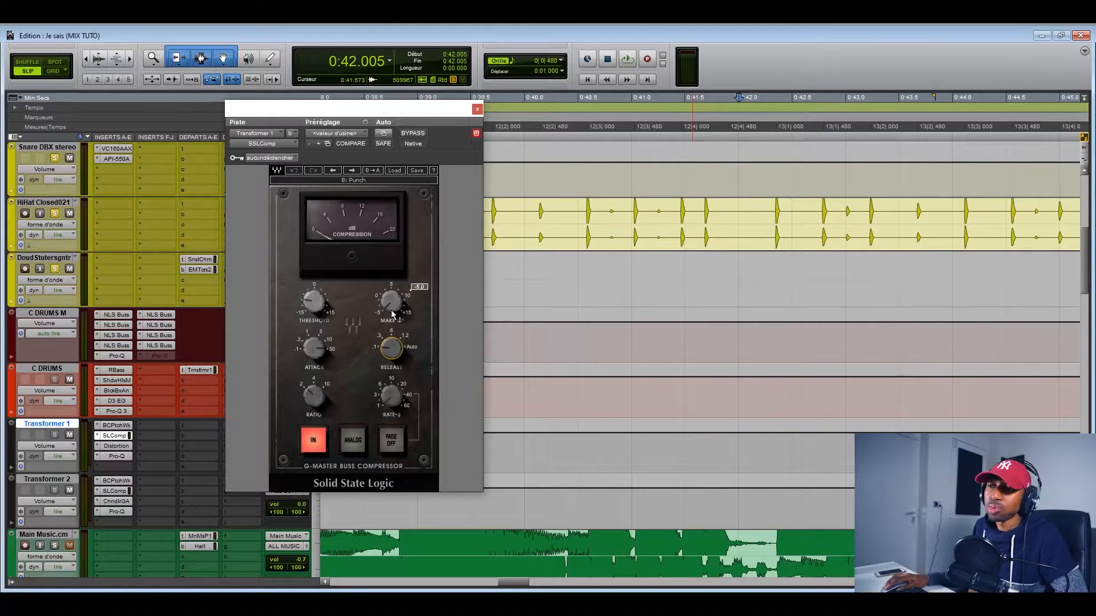
drag(391, 313, 392, 289)
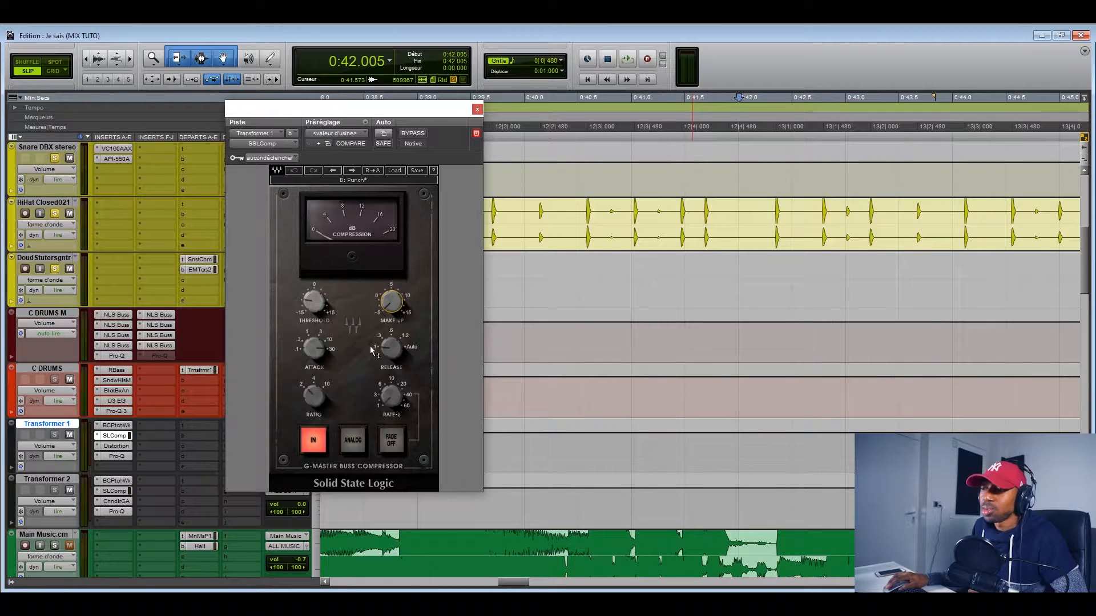
click(477, 109)
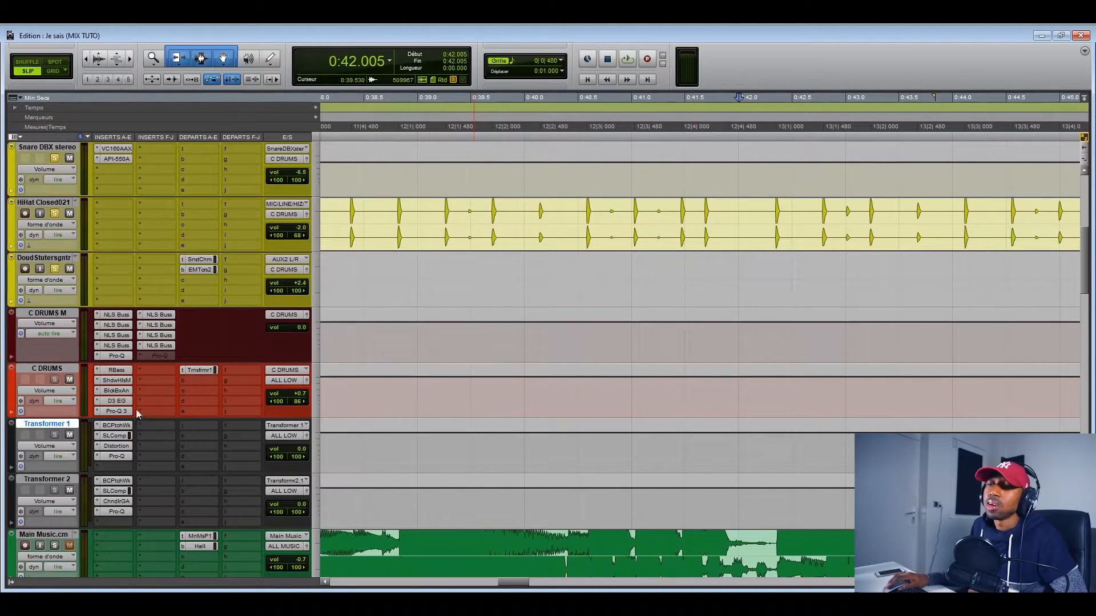
- Examine the Distortion and Pro-Q plug-ins inserted on the Transformer 1 track
click(115, 446)
drag(445, 104, 570, 120)
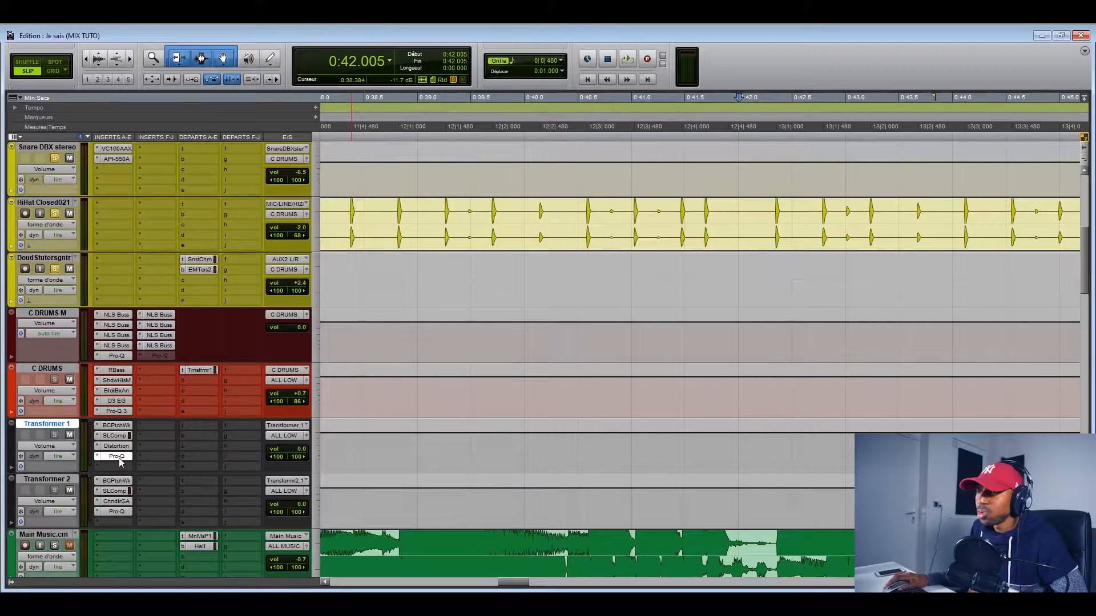
click(118, 458)
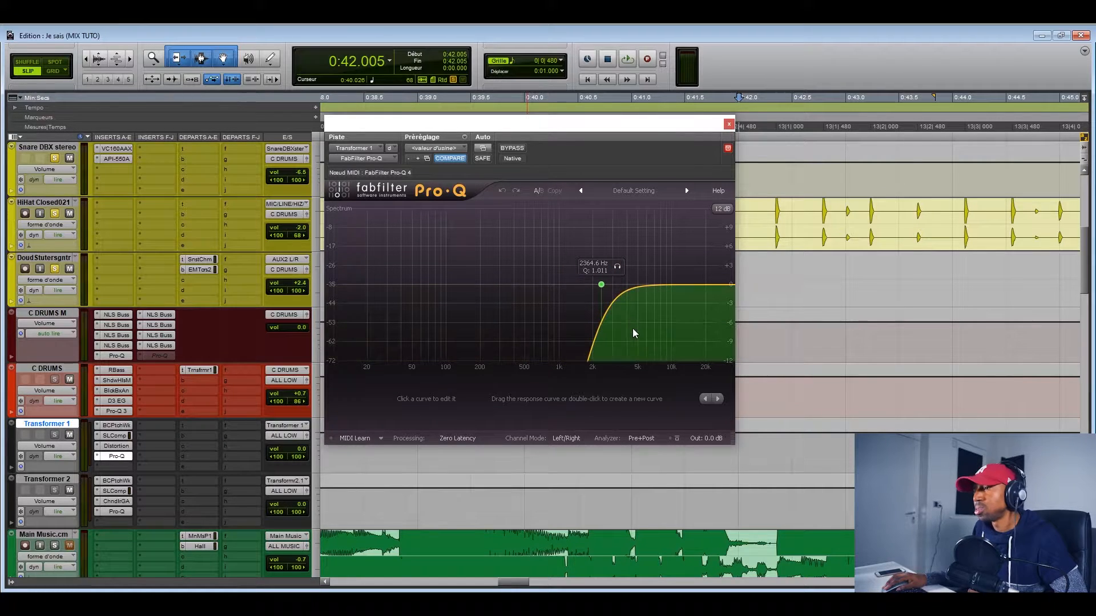
- Mute C DRUMS, solo Transformer 1, and bypass all of Transformer 1's inserts during playback
click(69, 379)
click(54, 435)
key(space)
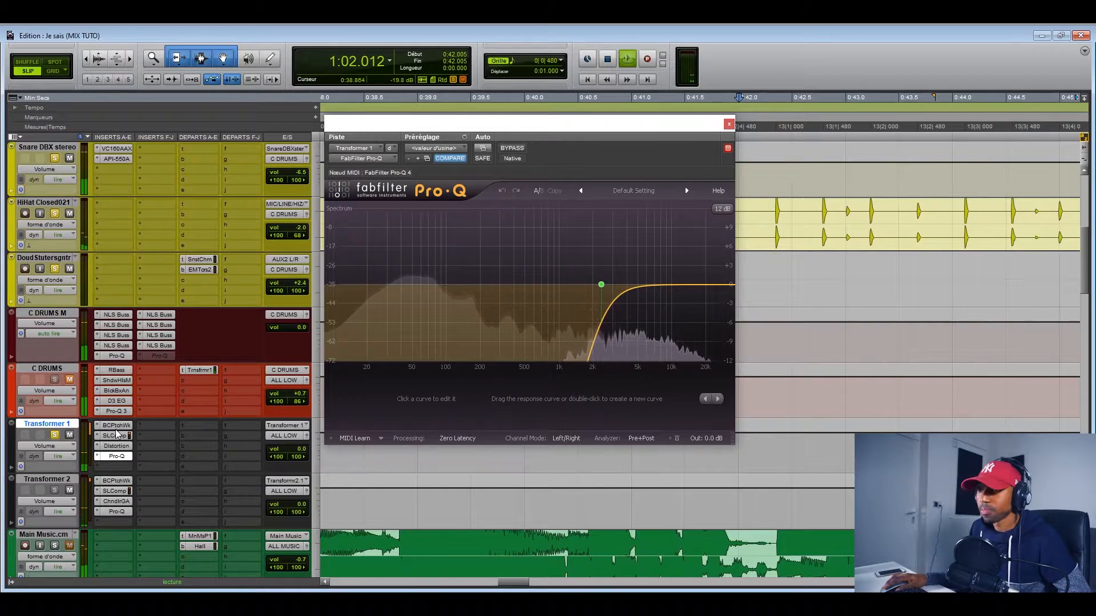
ctrl+super+click(116, 429)
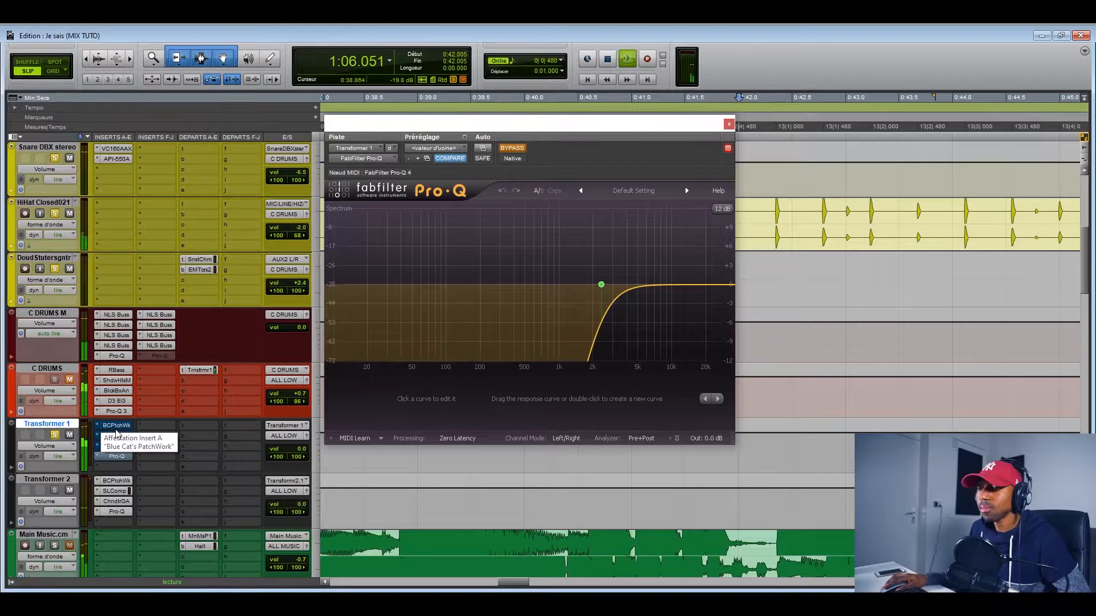
key(space)
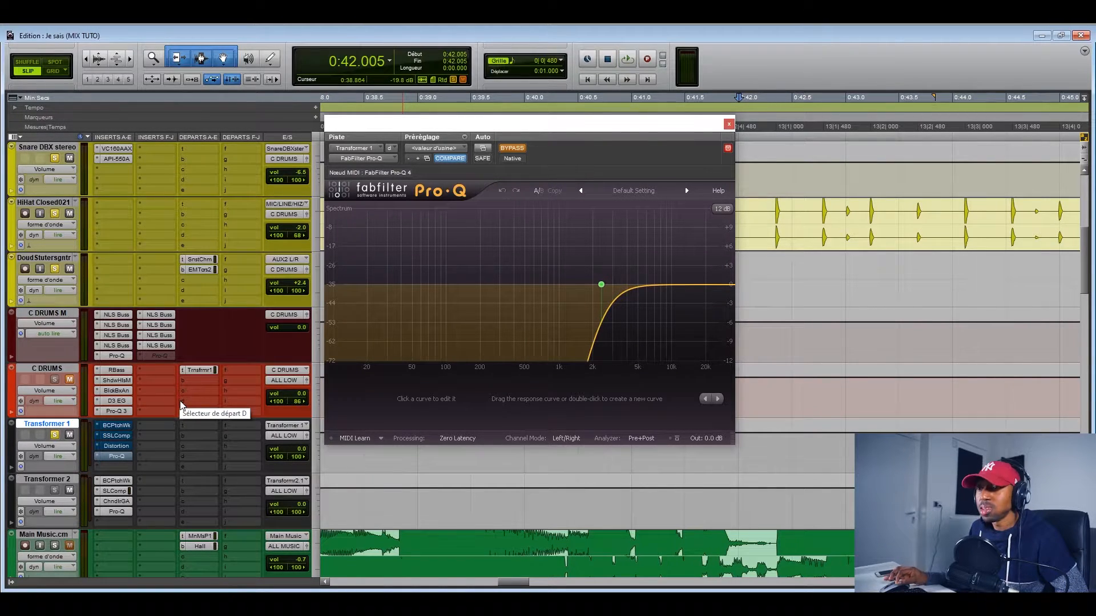
- Play Transformer 1 with its inserts bypassed, re-enable them all, and play it again for comparison
click(65, 369)
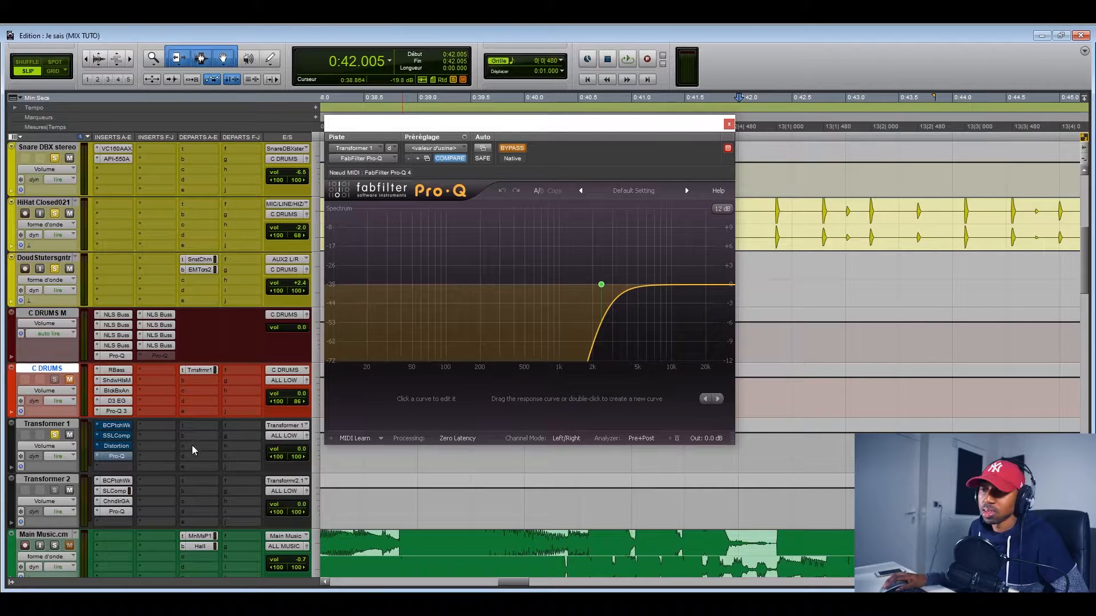
key(space)
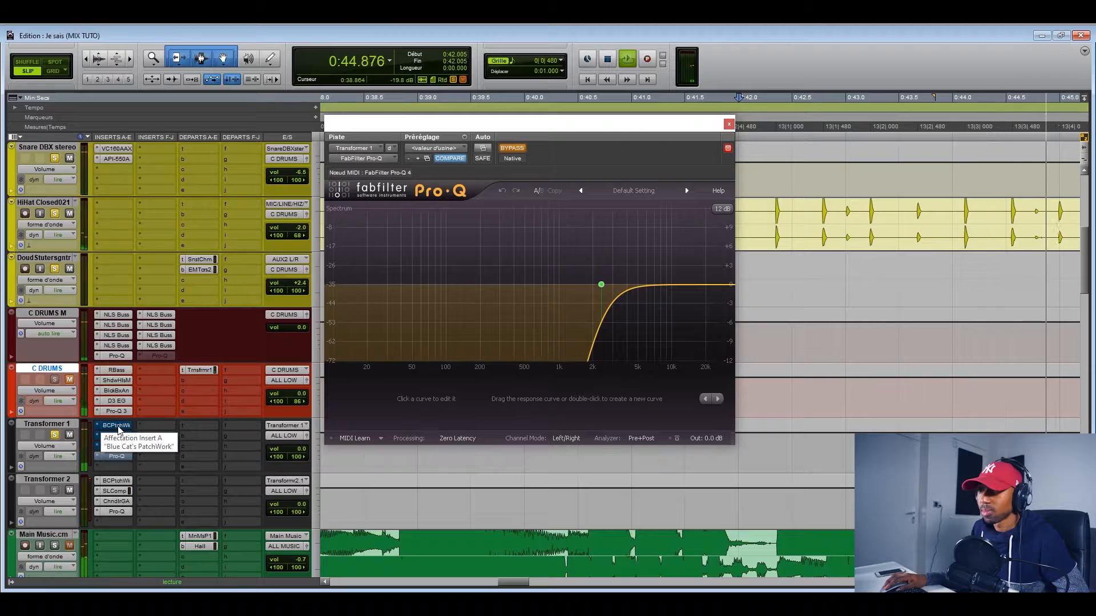
key(space)
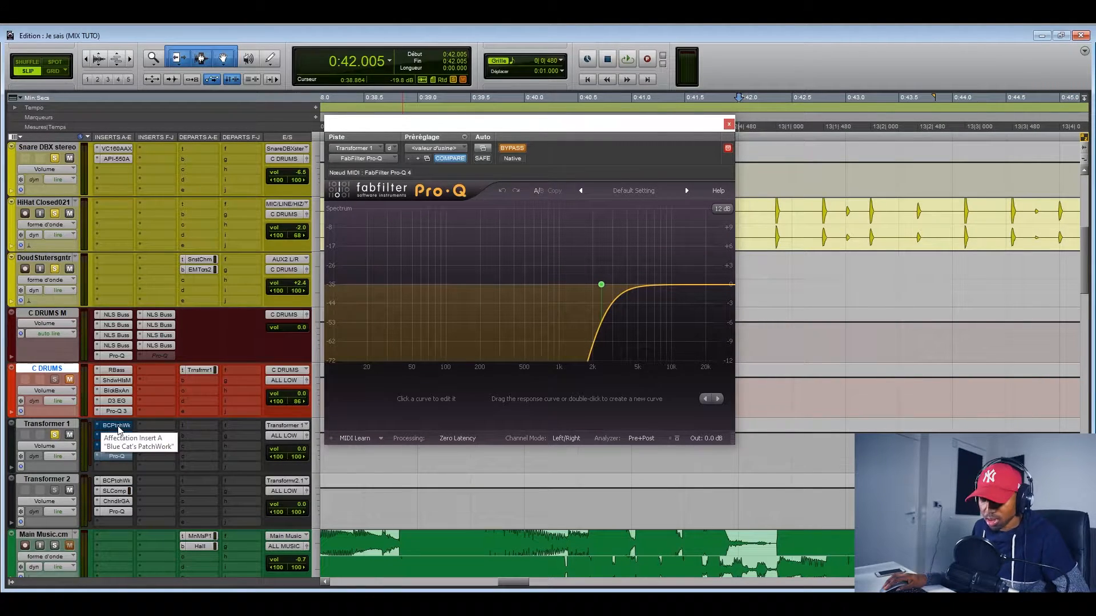
ctrl+shift+click(118, 431)
key(space)
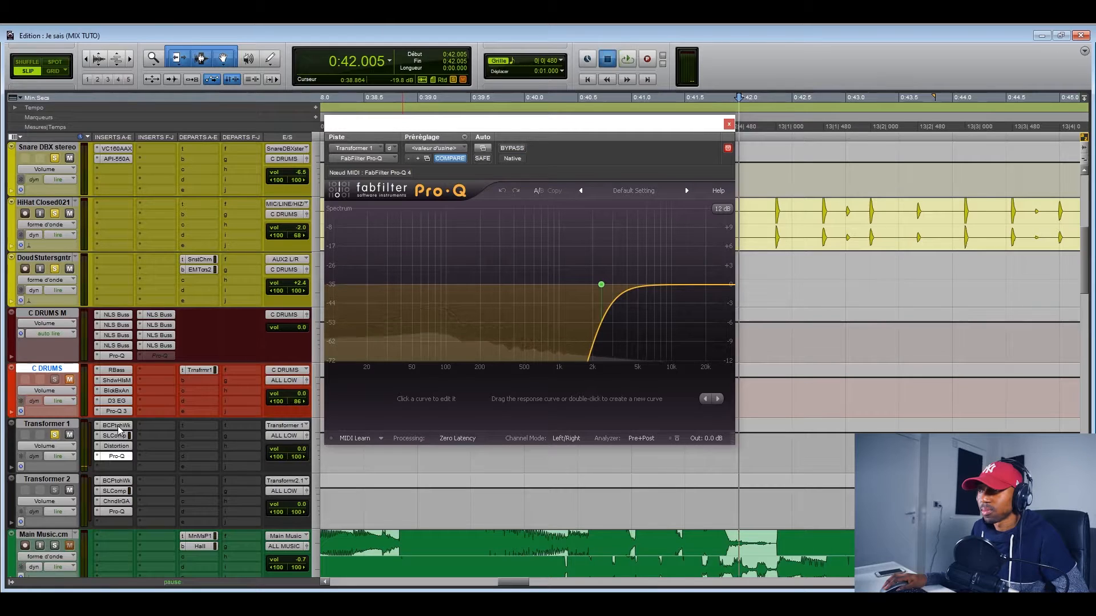
key(space)
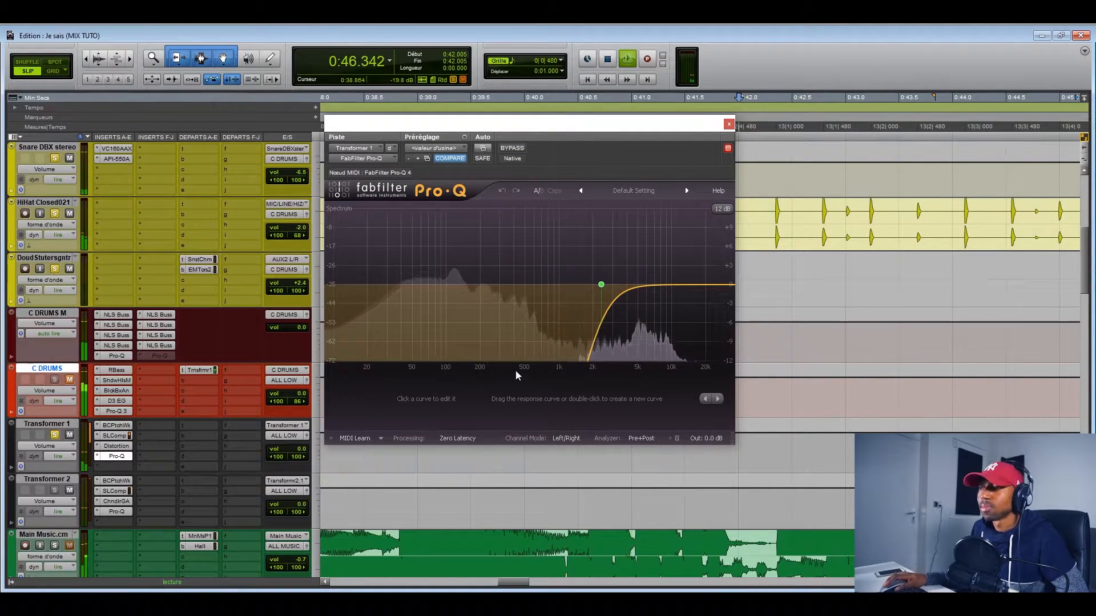
key(space)
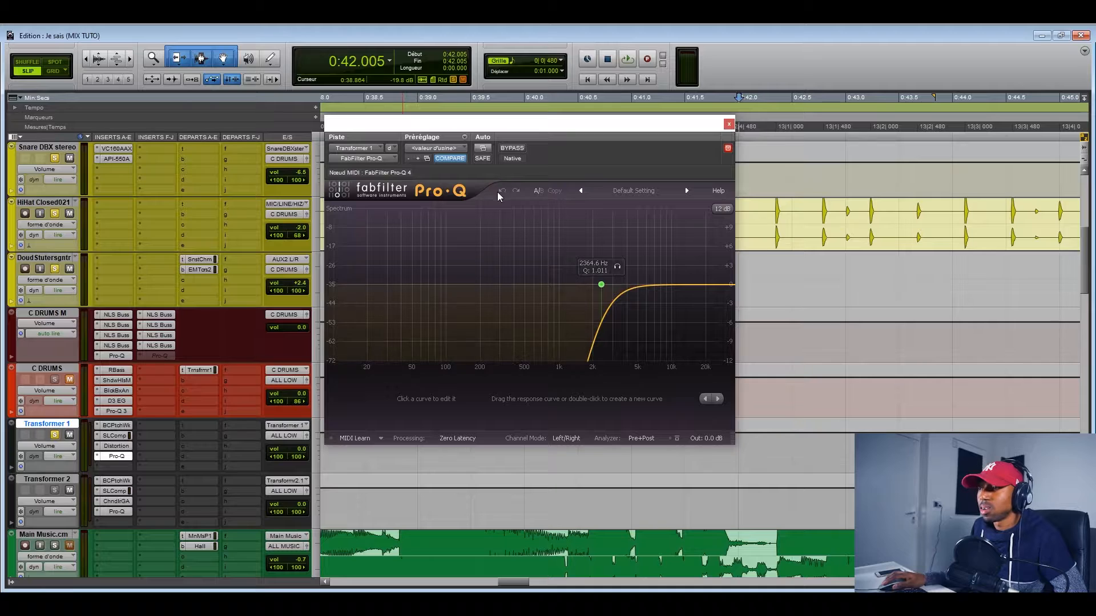
- Listen to Transformer 1 with its Pro-Q equalizer bypassed and close the plug-in window
key(space)
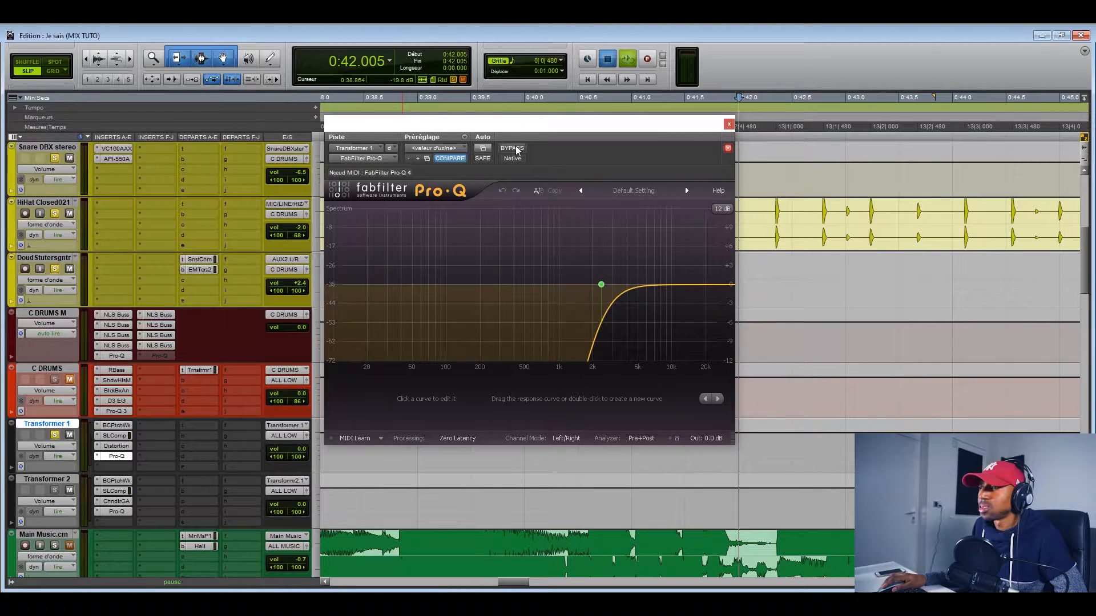
click(515, 149)
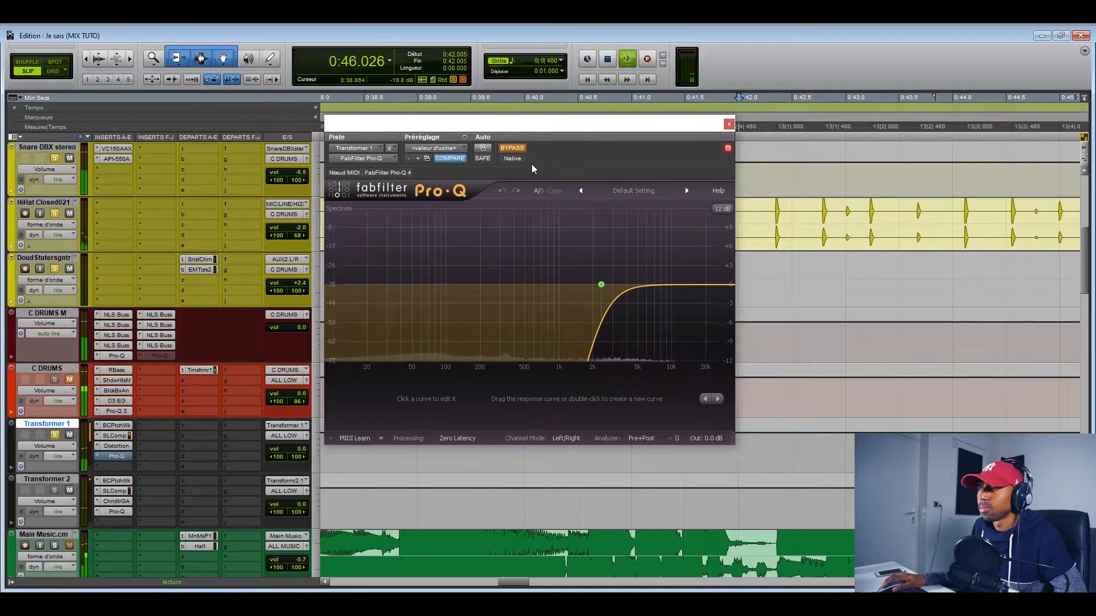
key(space)
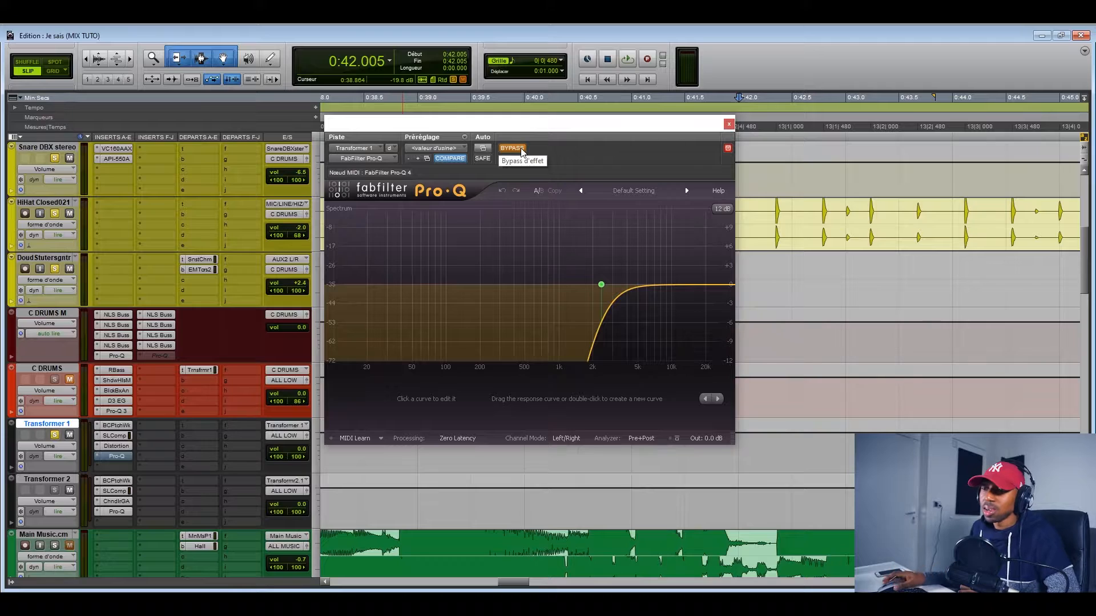
click(729, 124)
- Play back the Transformer 1 signal with its complete insert chain and stop playback
key(space)
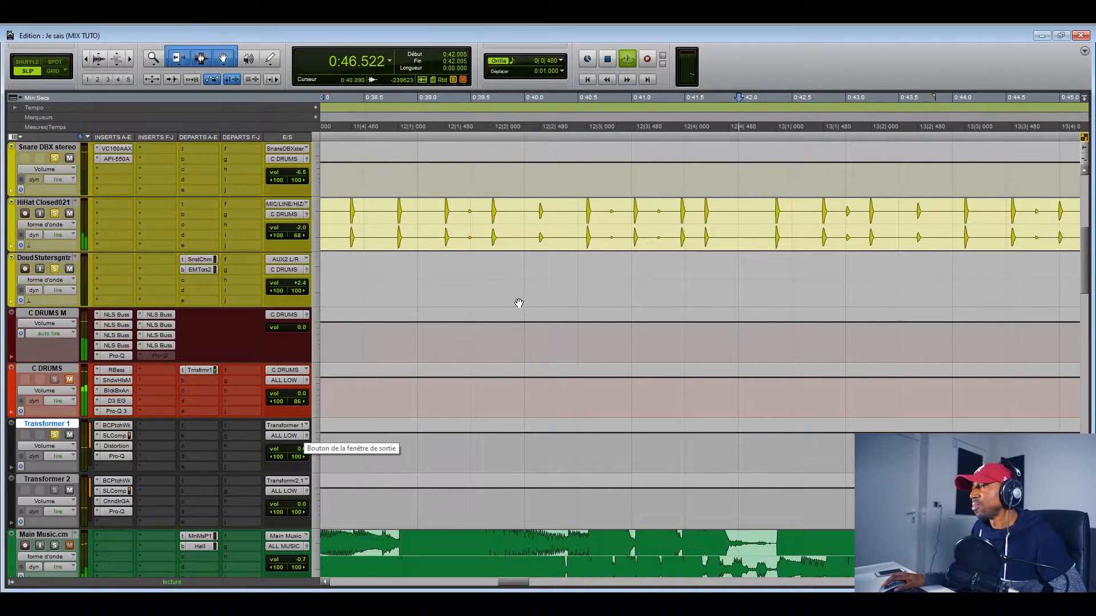
key(space)
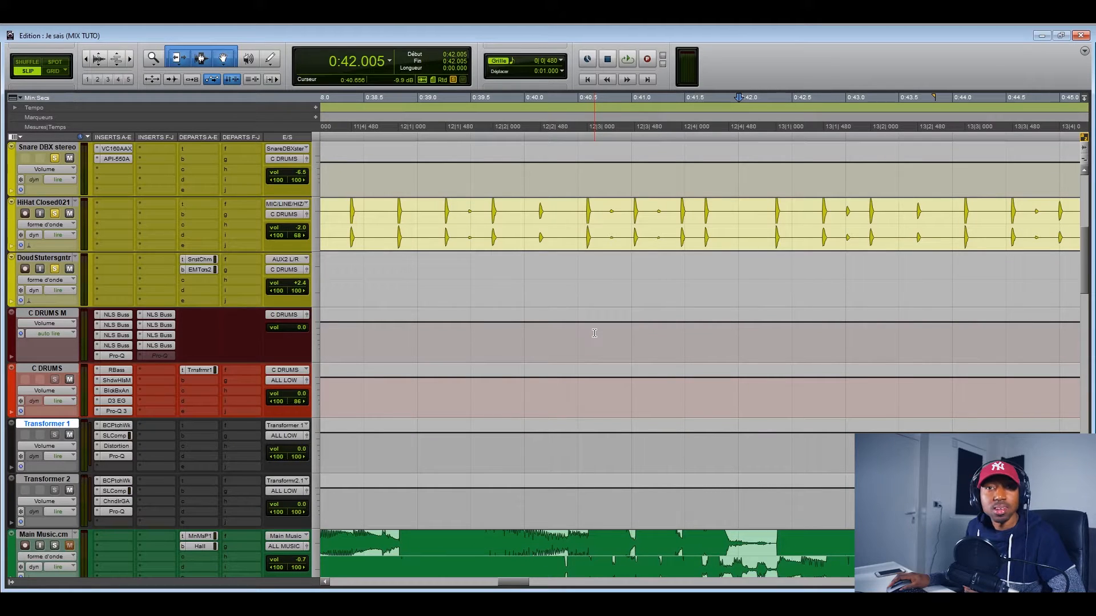
scroll(594, 334, up, 1)
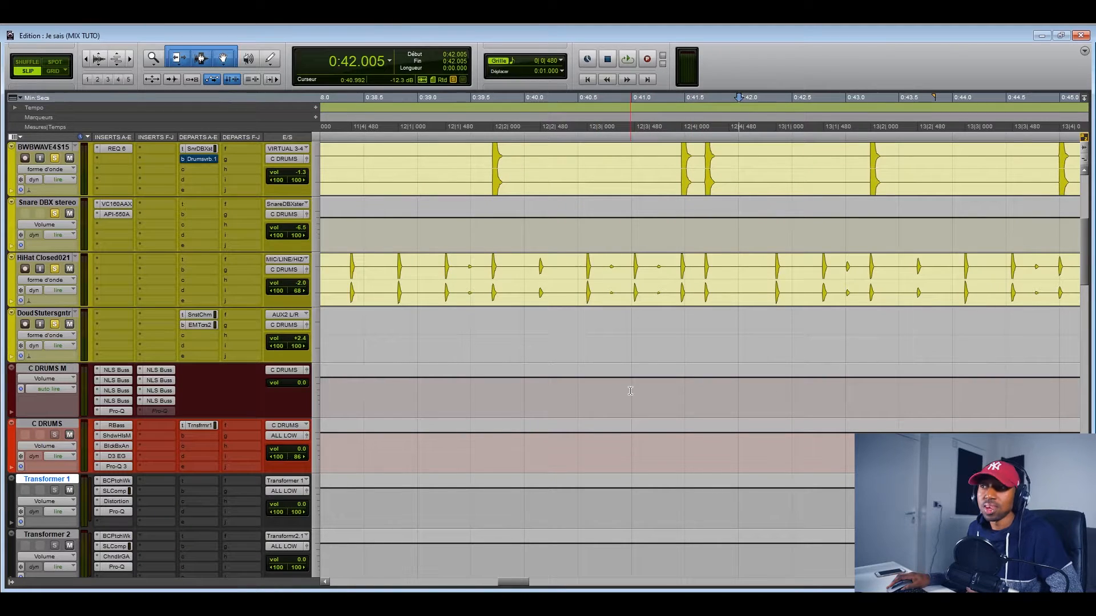
- Leave only Kick W2S #2 soloed and select its passage from about 0:40.8 to 0:43.2
scroll(191, 388, down, 1)
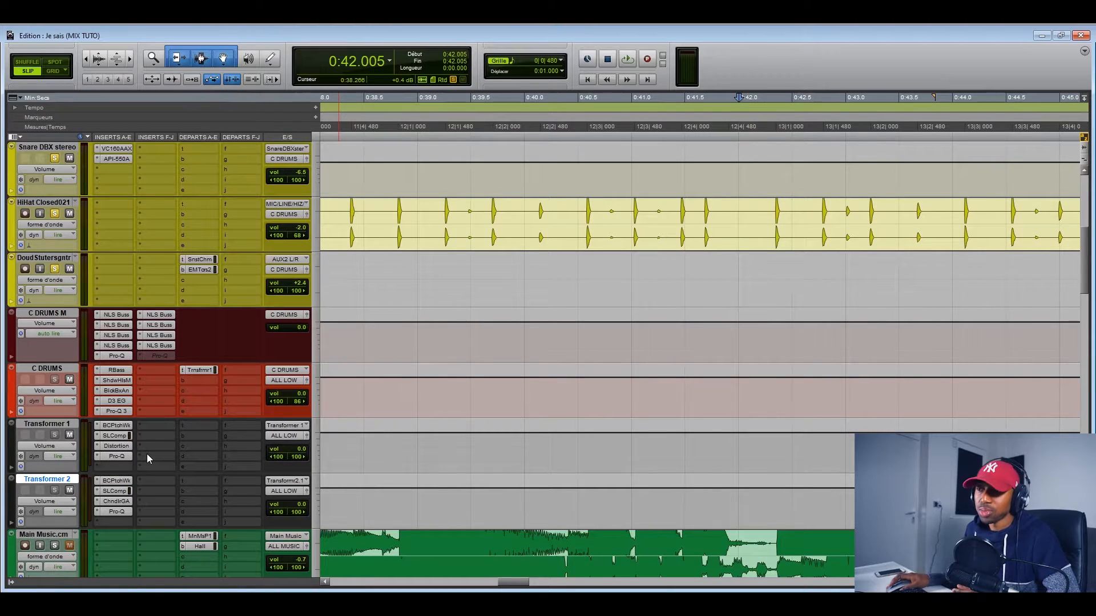
scroll(146, 453, up, 5)
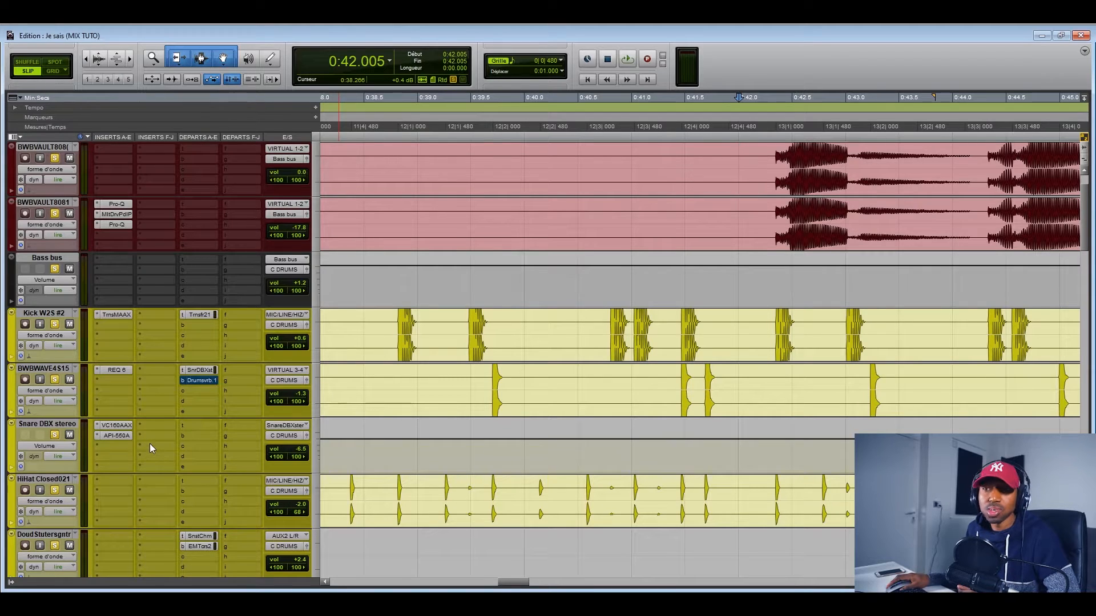
click(200, 315)
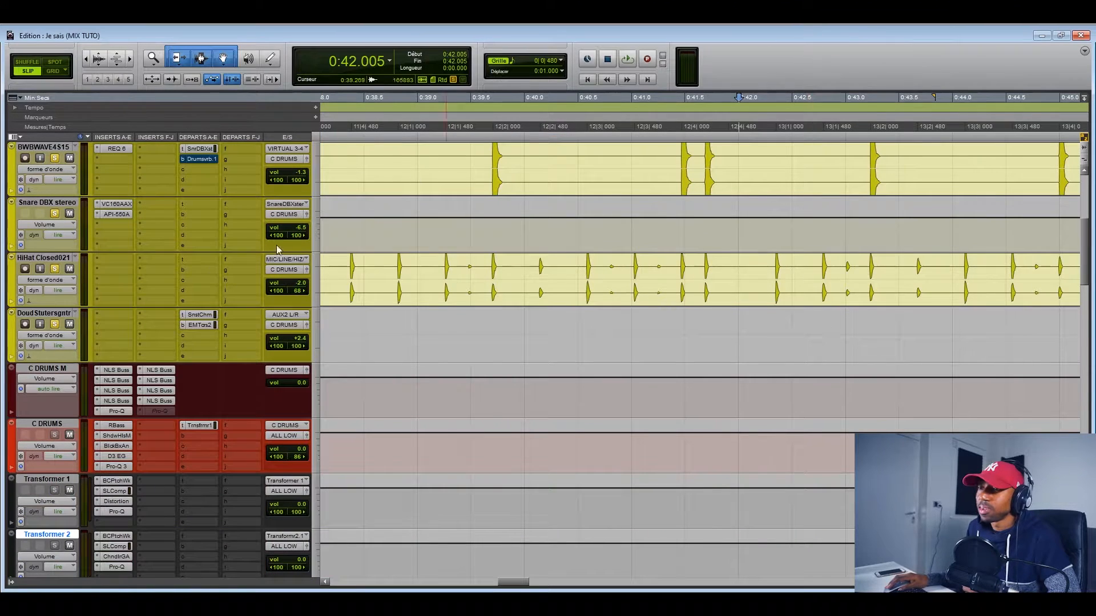
scroll(278, 249, up, 3)
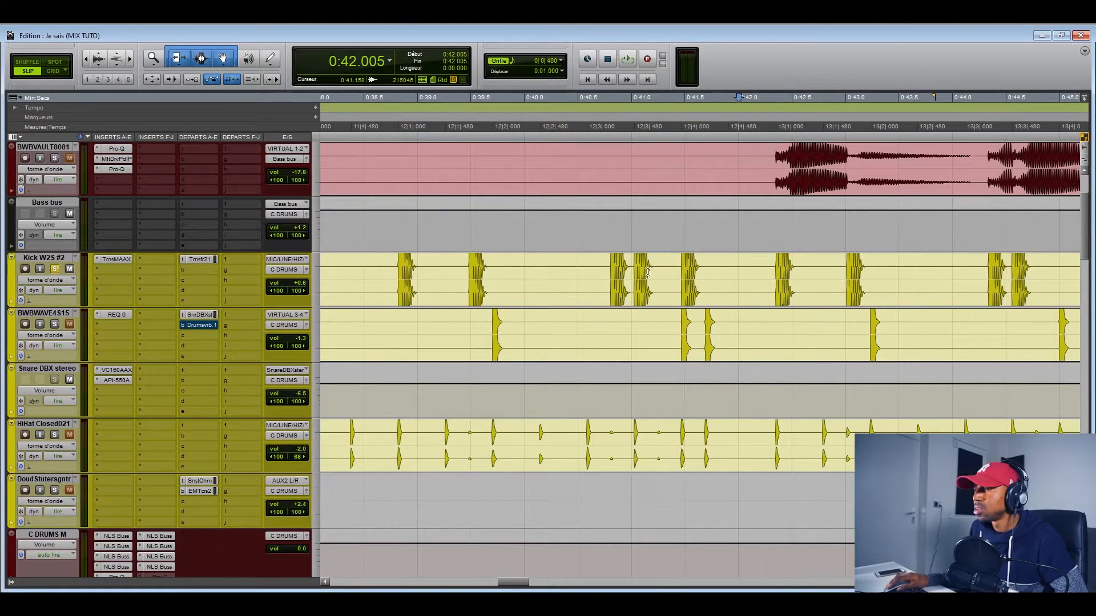
drag(611, 265, 864, 279)
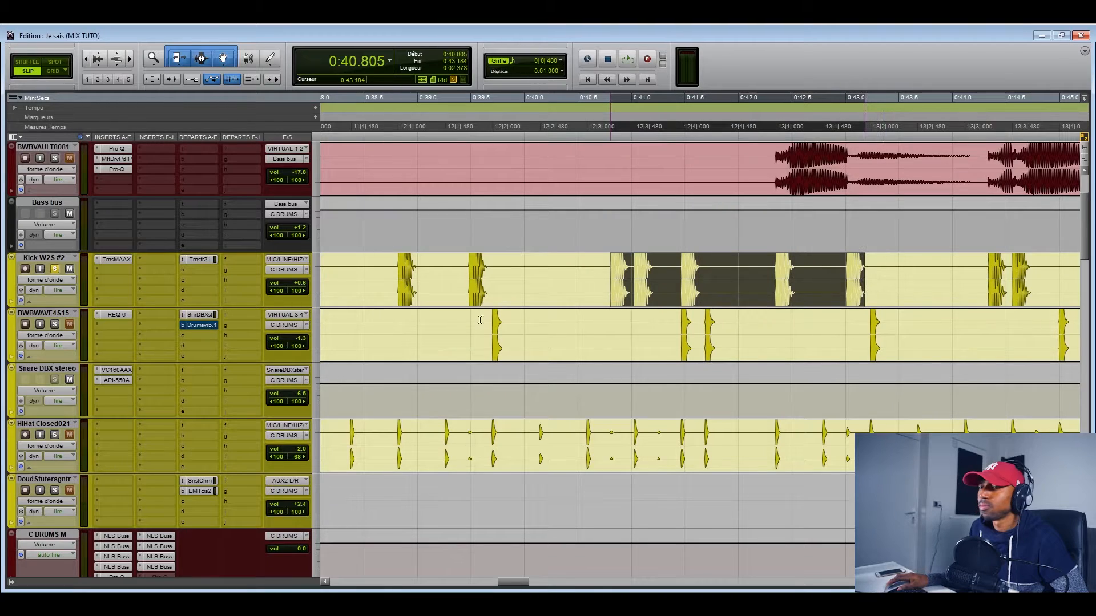
- Compare playback of the selected kick passage with its Transformer 2.1 send muted and with the send re-enabled
click(195, 259)
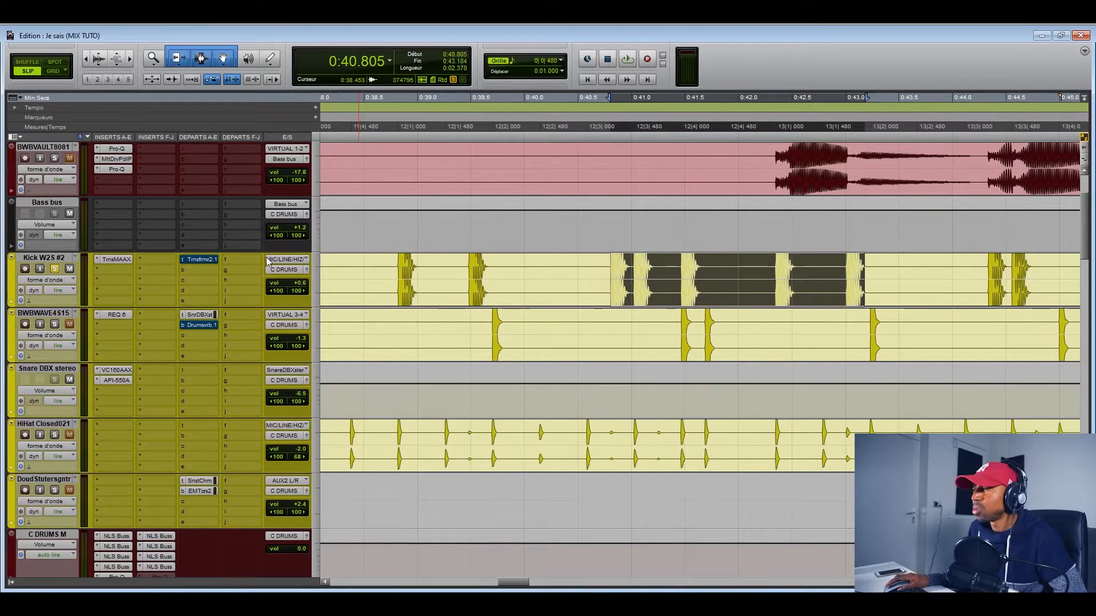
key(space)
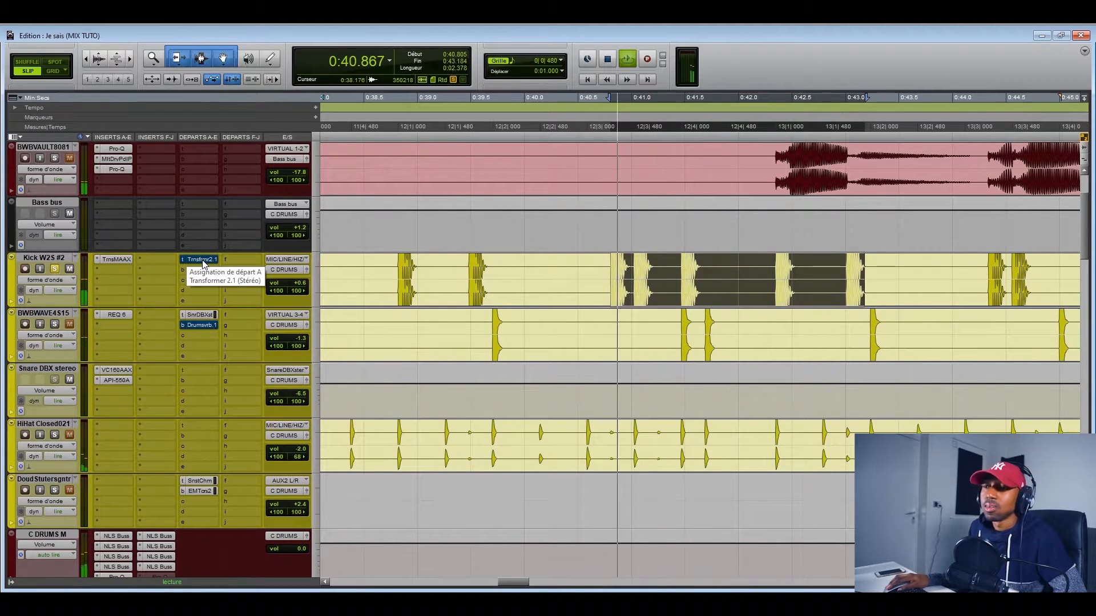
key(space)
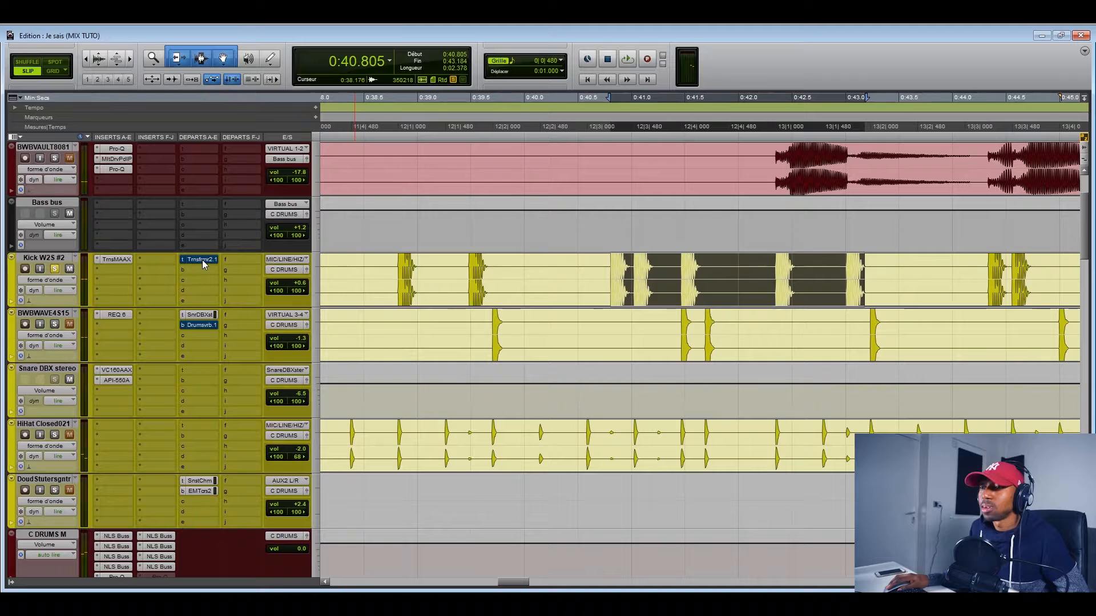
ctrl+click(202, 260)
key(space)
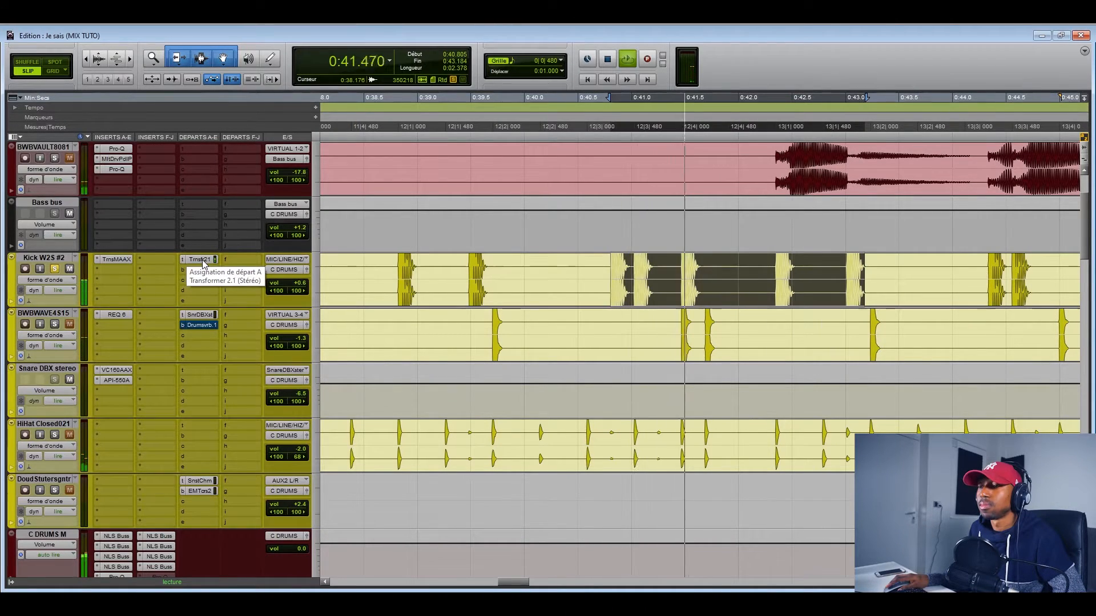
key(space)
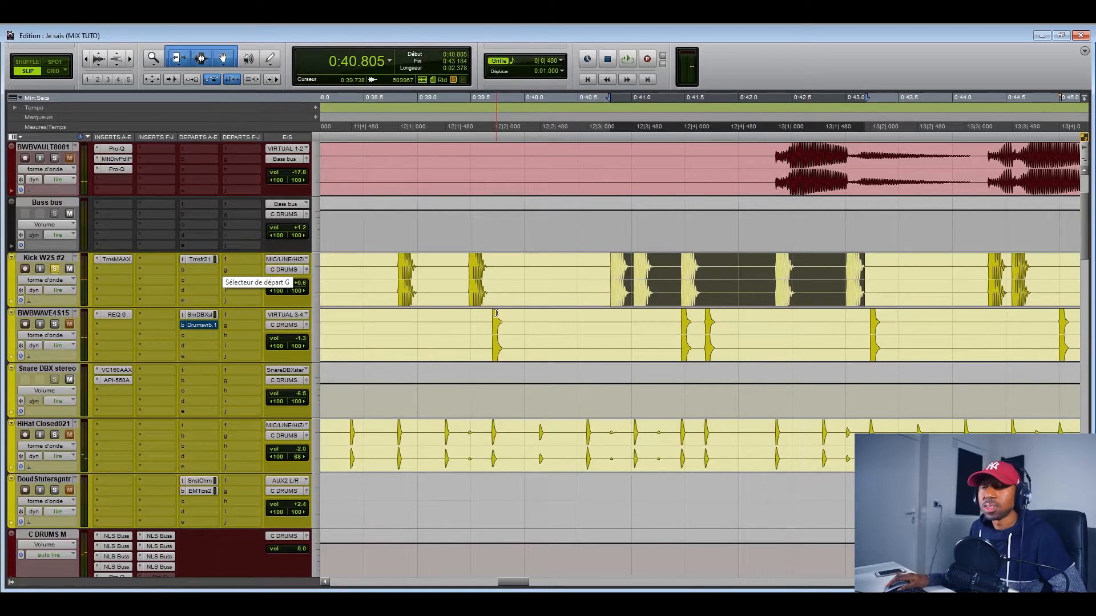
- Audition the kick passage with the Transformer 2 volume raised to +12.0 and reset the volume to 0.0
scroll(317, 453, down, 4)
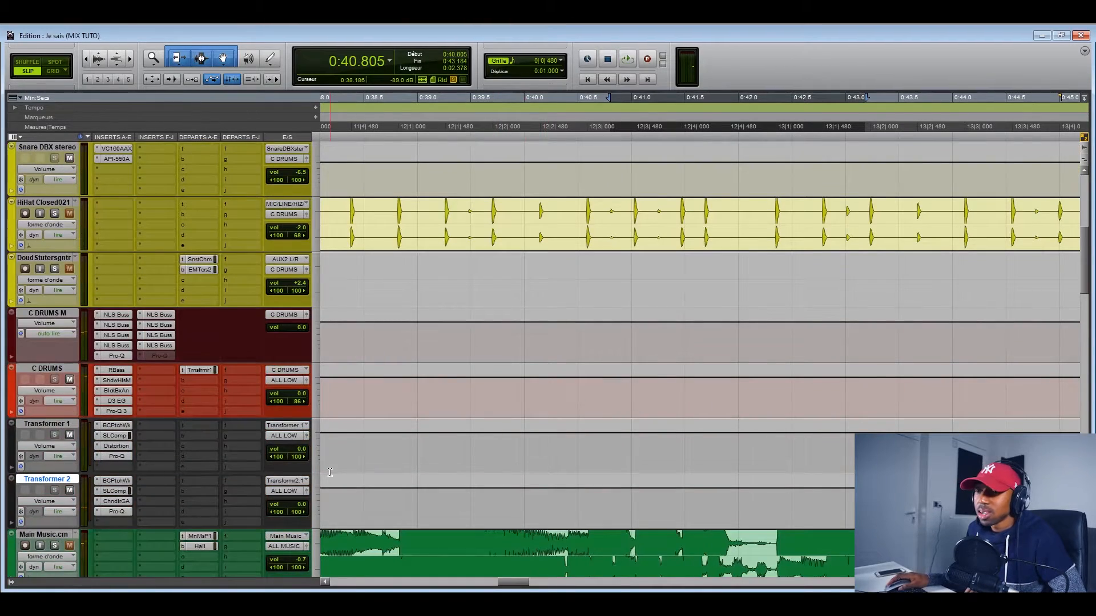
key(space)
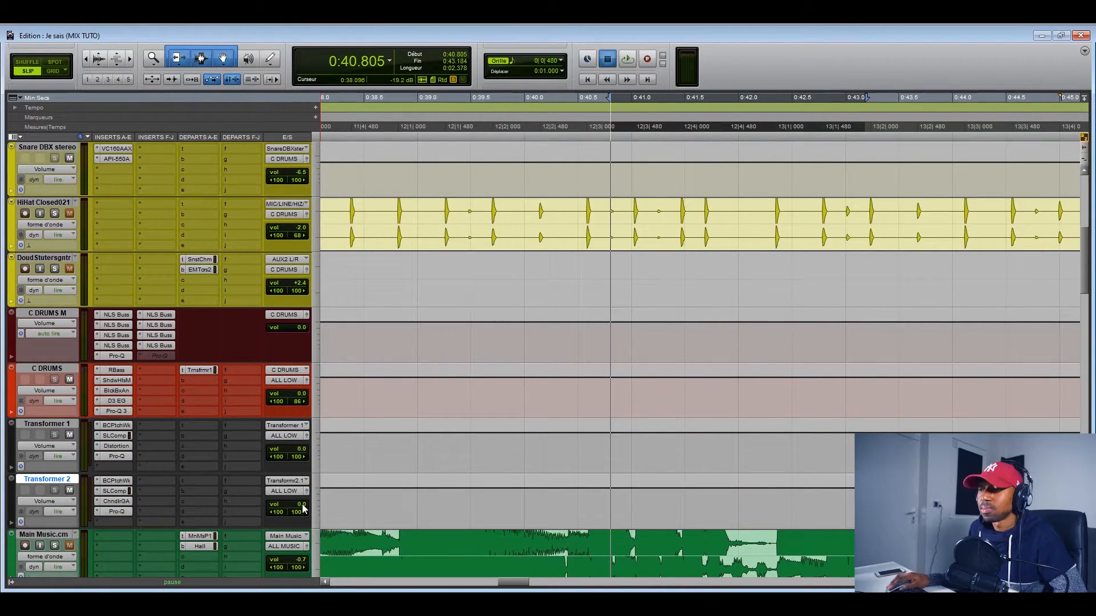
drag(306, 511, 303, 486)
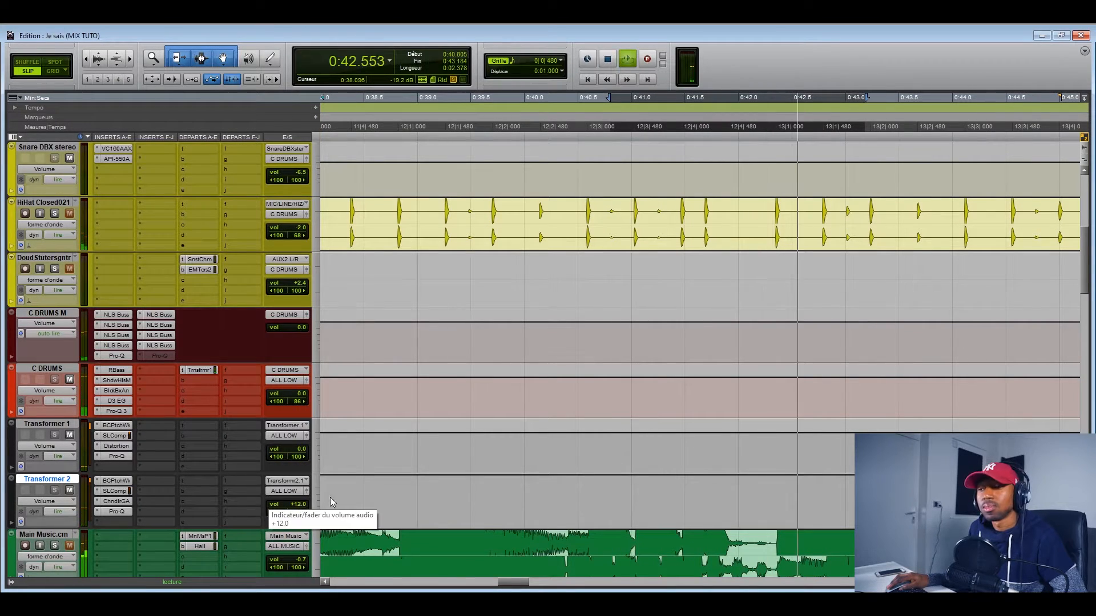
key(space)
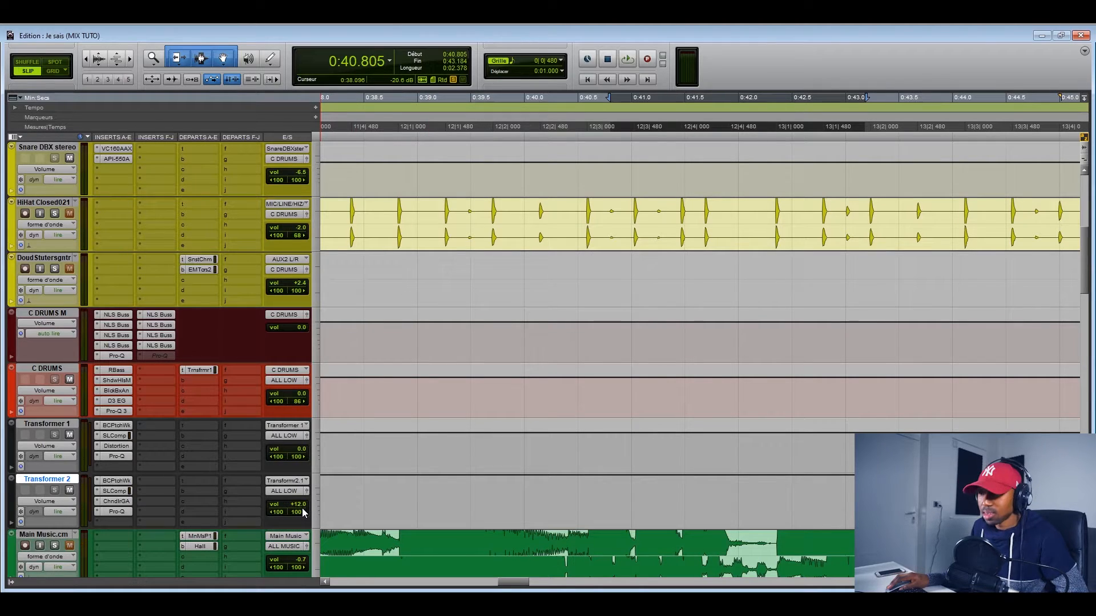
alt+click(302, 510)
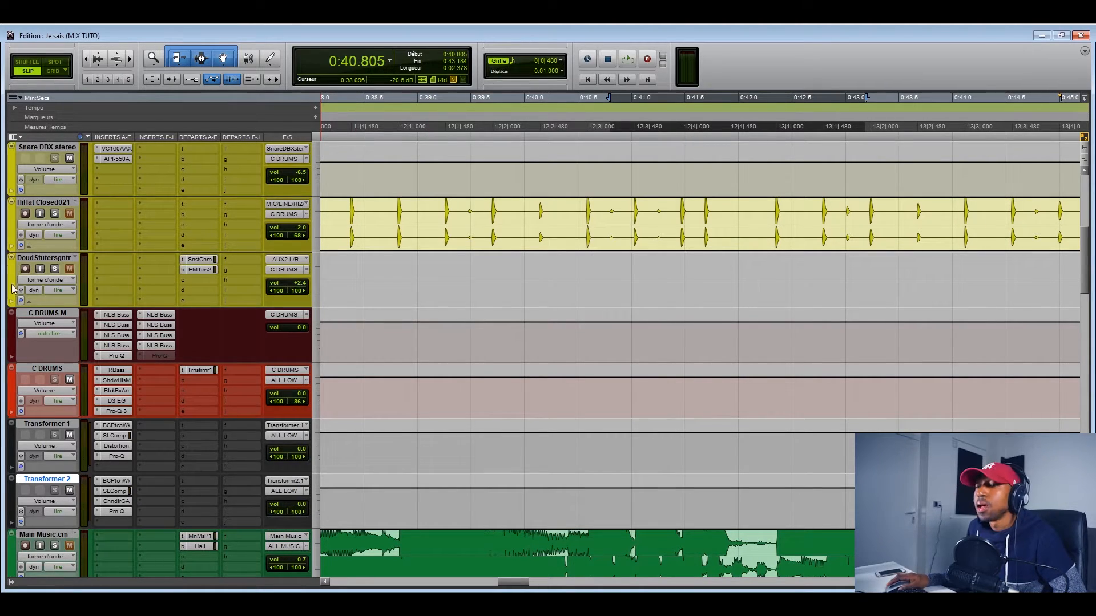
- Inspect the Decapitator, SSLComp and Chandler GAV19T plug-ins inserted on Transformer 2
scroll(138, 291, down, 4)
click(109, 260)
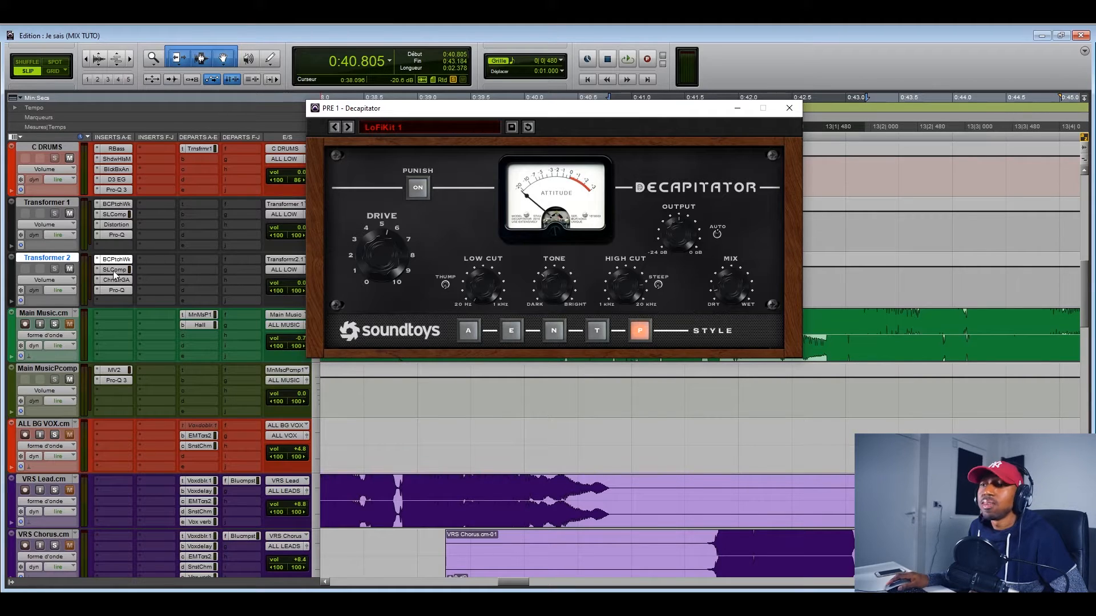
click(789, 108)
drag(495, 126, 541, 110)
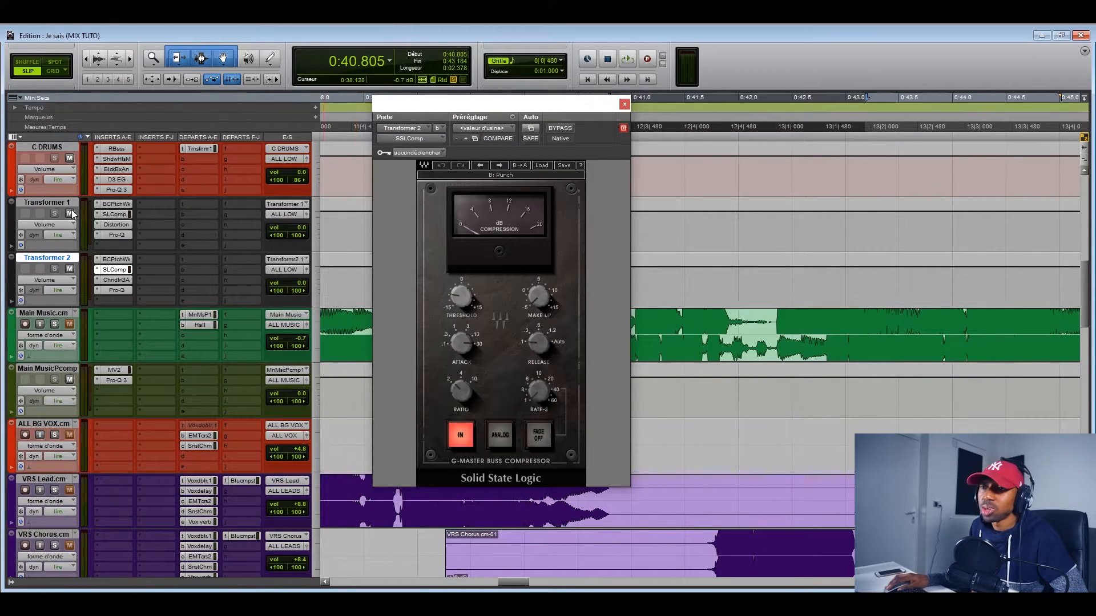
click(116, 280)
drag(539, 137, 553, 139)
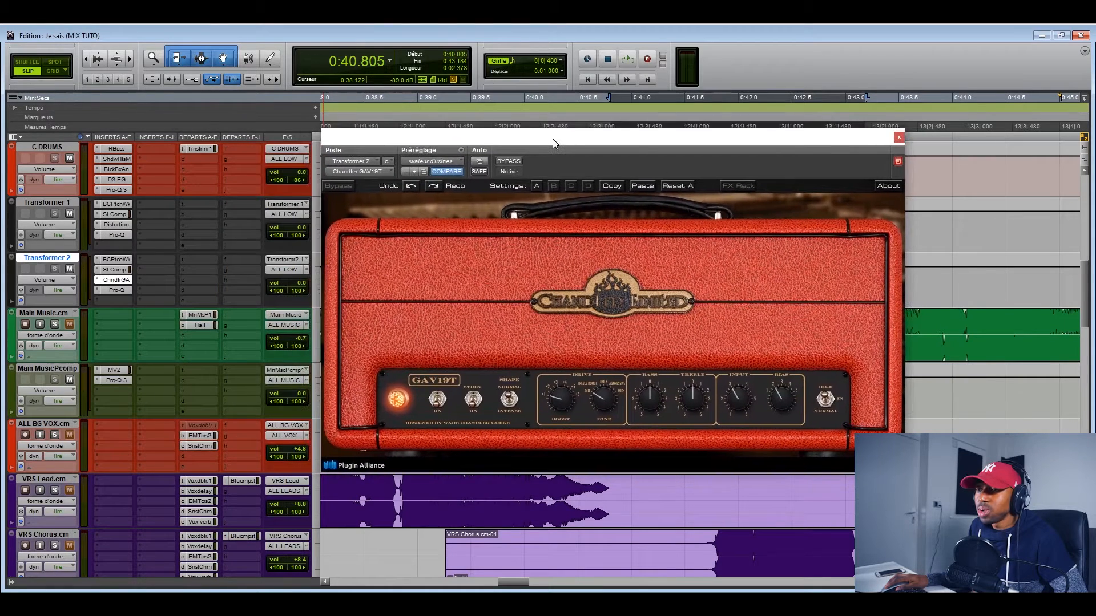
- Compare Transformer 1's AIR Distortion and Pro-Q settings with Transformer 2's Chandler GAV19T and Pro-Q
click(124, 227)
drag(529, 137, 450, 155)
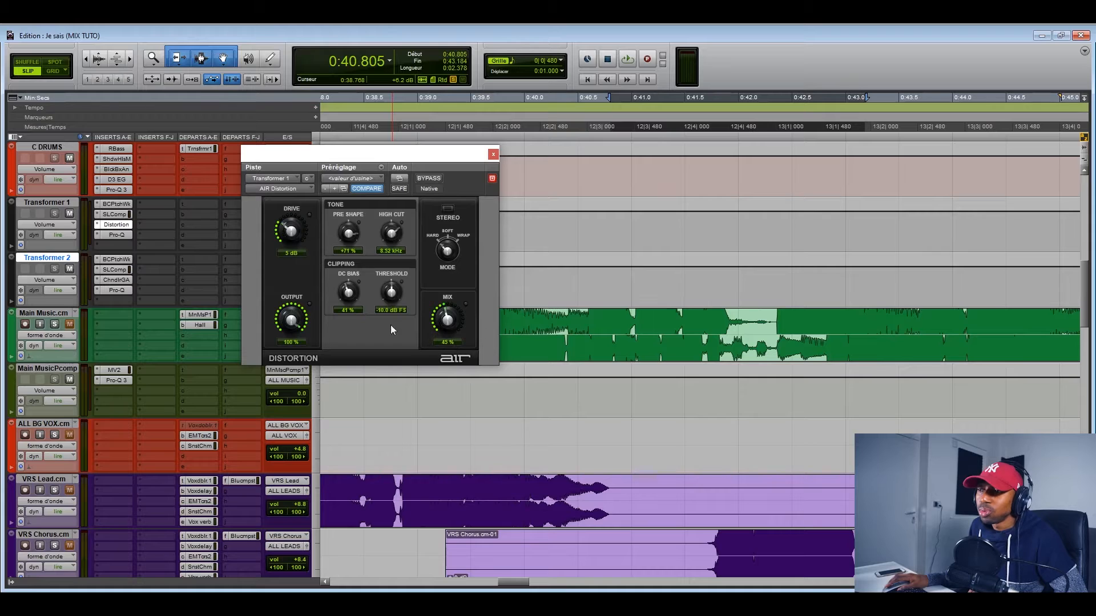
click(116, 280)
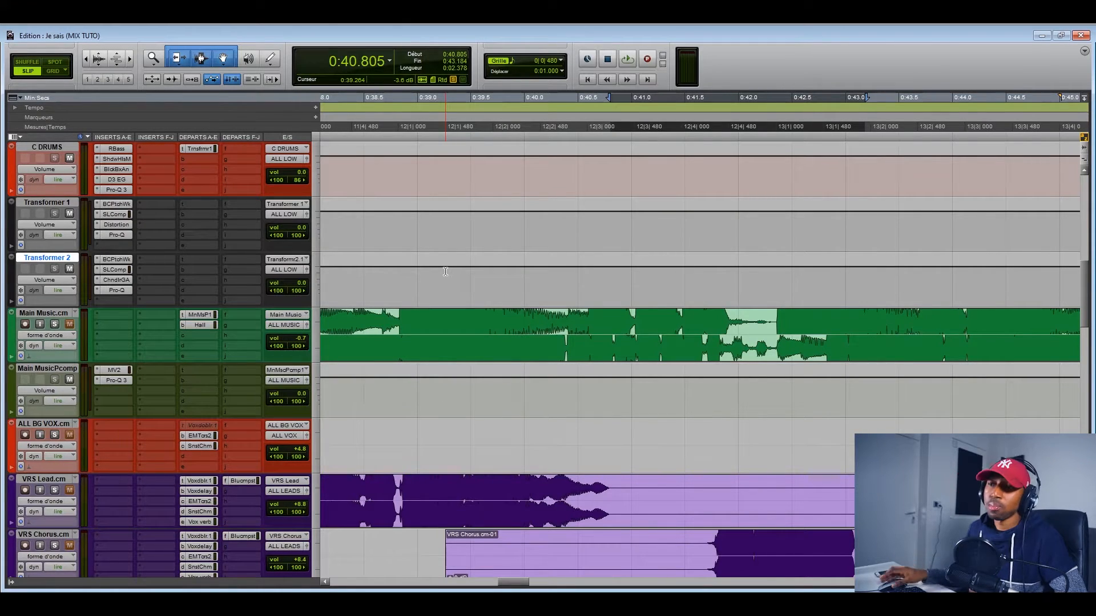
click(116, 289)
drag(489, 118, 595, 119)
mouse_move(509, 337)
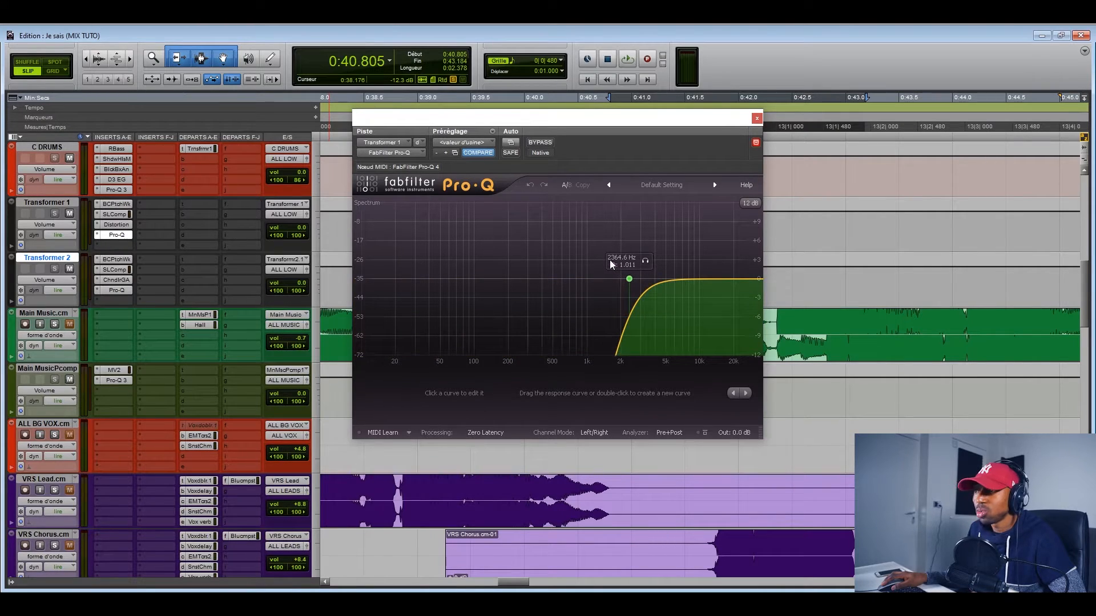
click(119, 290)
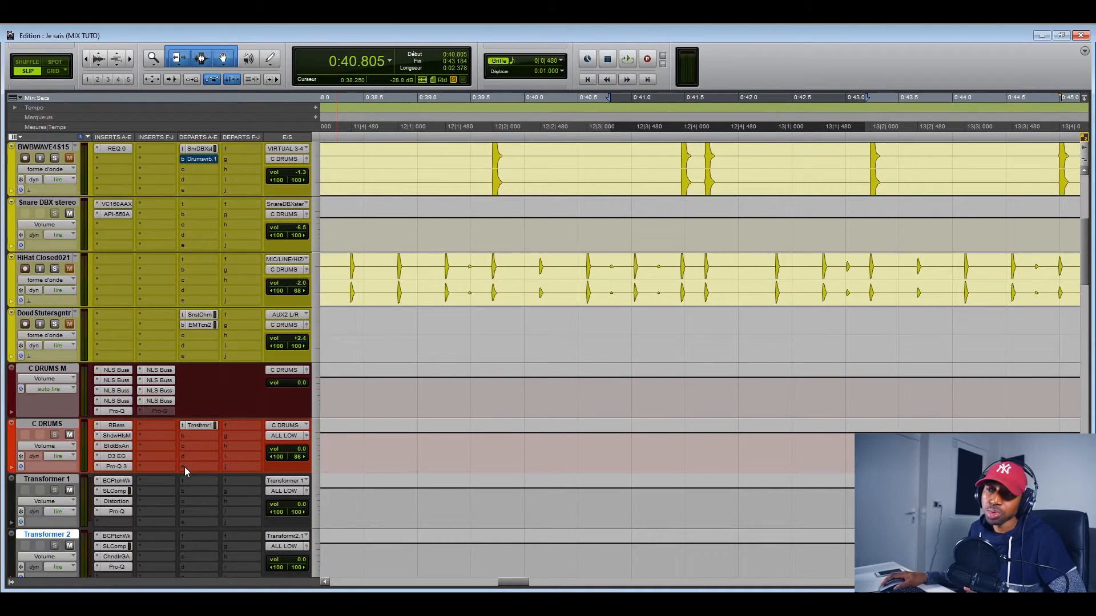
- Play the selected Kick W2S #2 passage with Transformer 2 at its current level and stop playback
scroll(185, 471, down, 3)
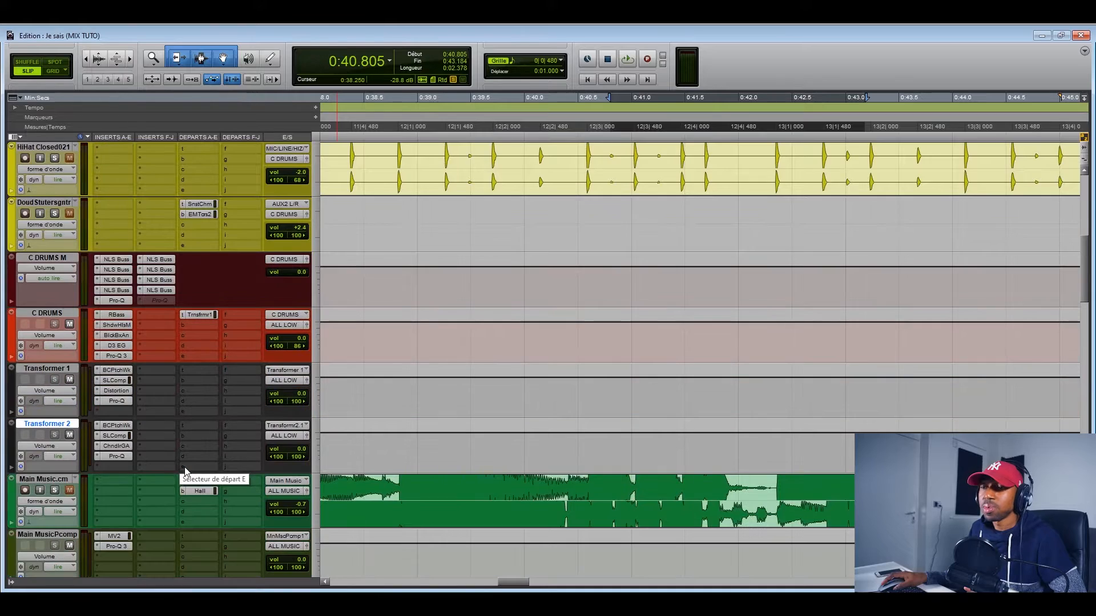
scroll(217, 358, up, 7)
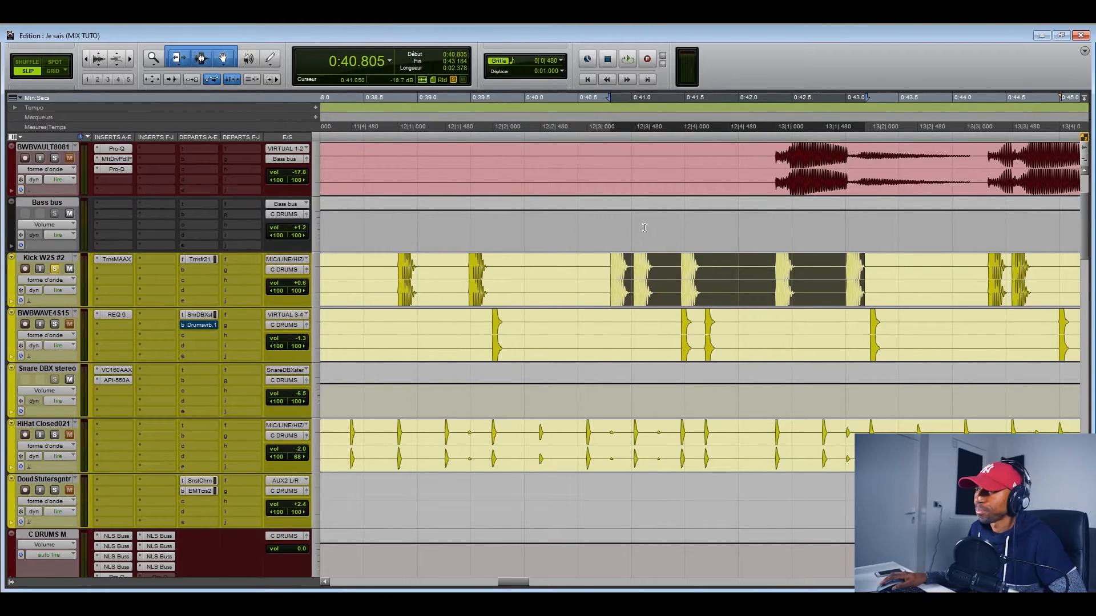
key(space)
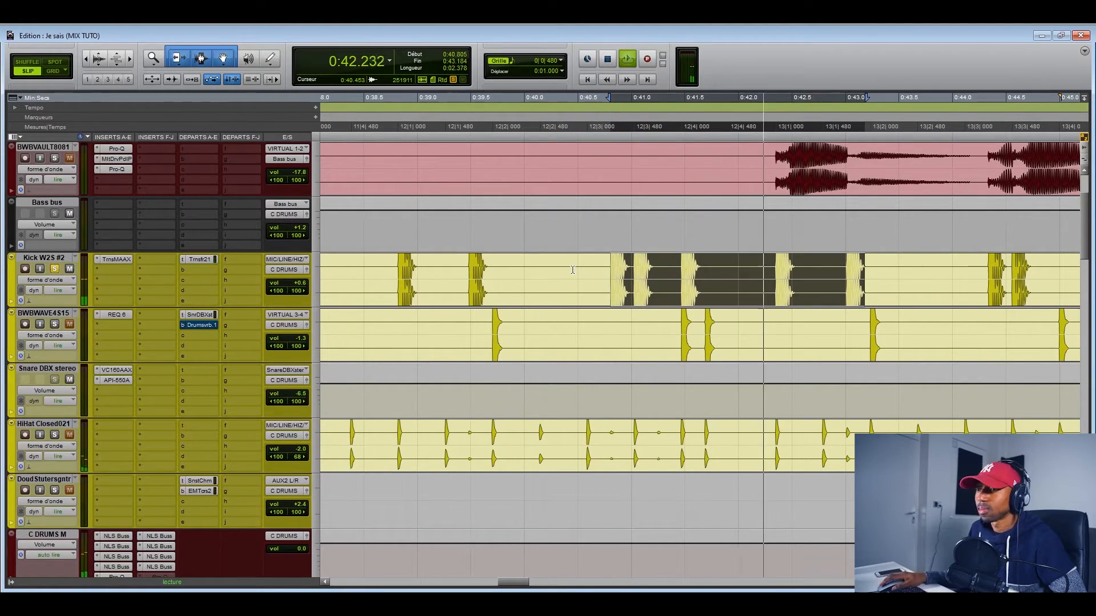
key(space)
- Try a moderate Transformer 2 volume boost above 0.0 while playing the kick passage
scroll(365, 400, down, 6)
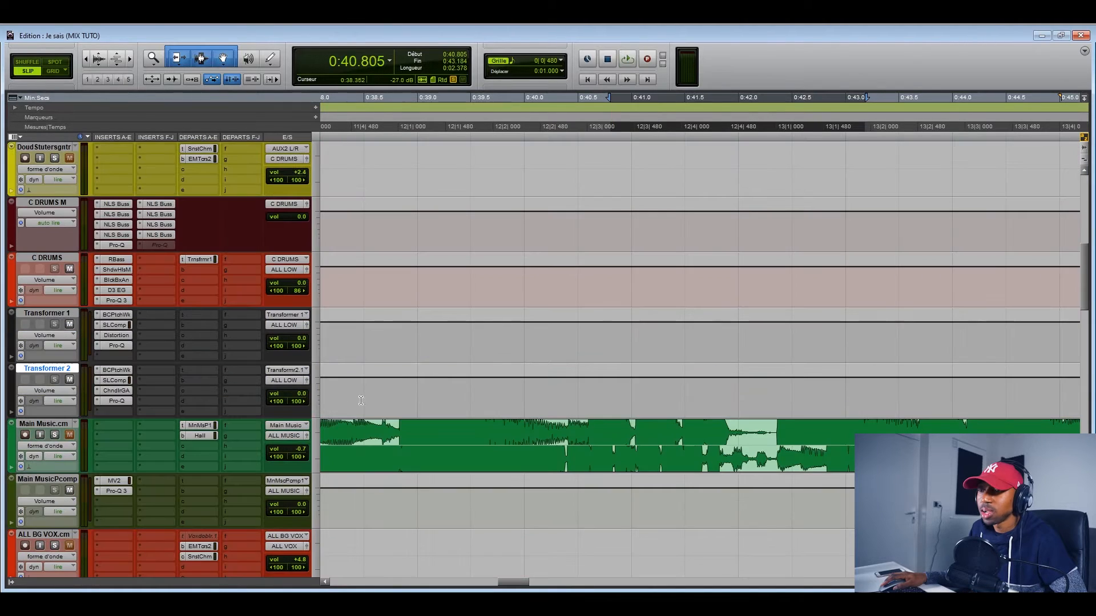
key(space)
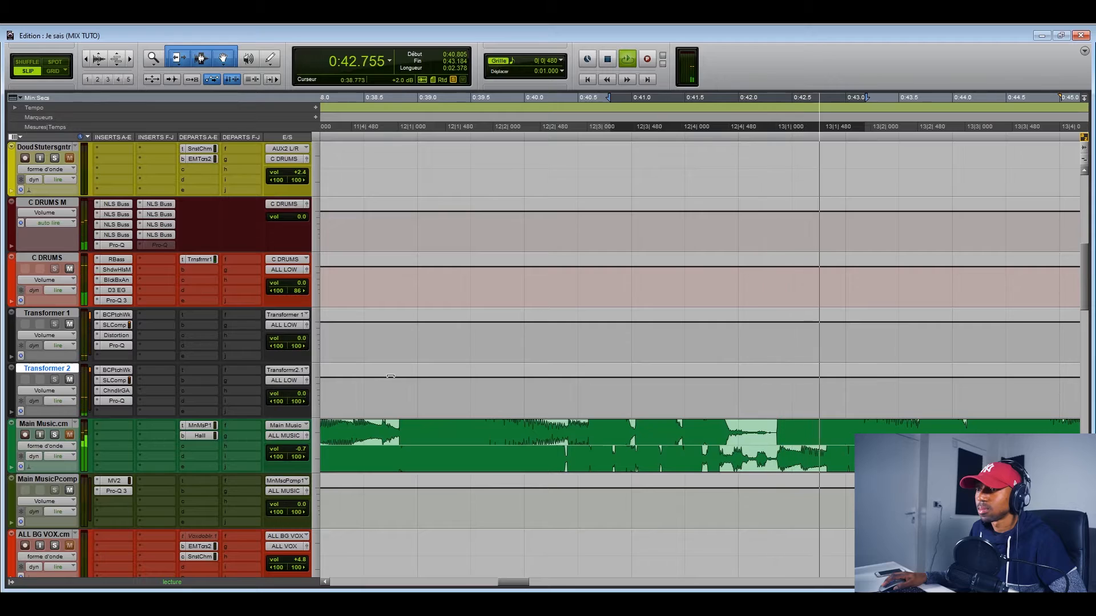
mouse_move(301, 395)
mouse_down()
mouse_move(298, 375)
mouse_move(297, 387)
mouse_up()
key(space)
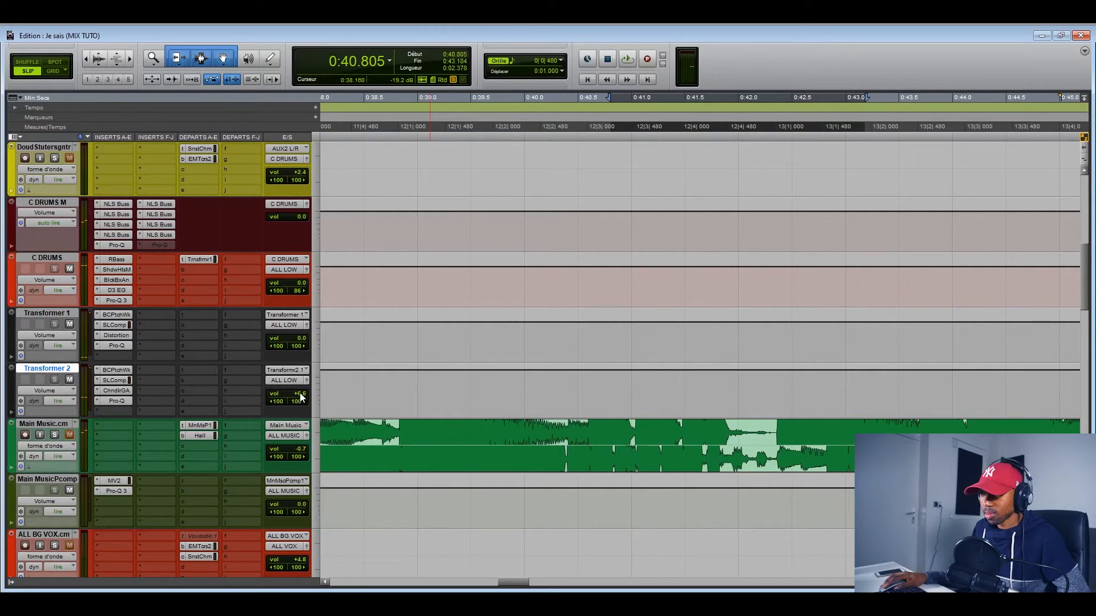
- Set the Kick W2S #2 send to Transformer 2.1 to pre-fader and unsolo the kick
scroll(209, 242, up, 10)
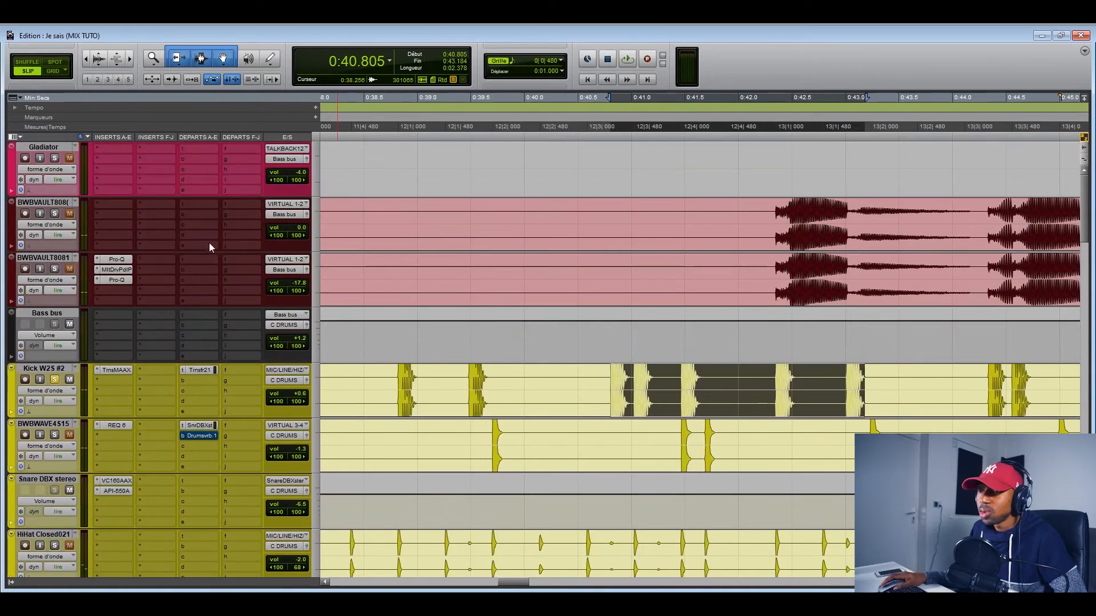
click(207, 369)
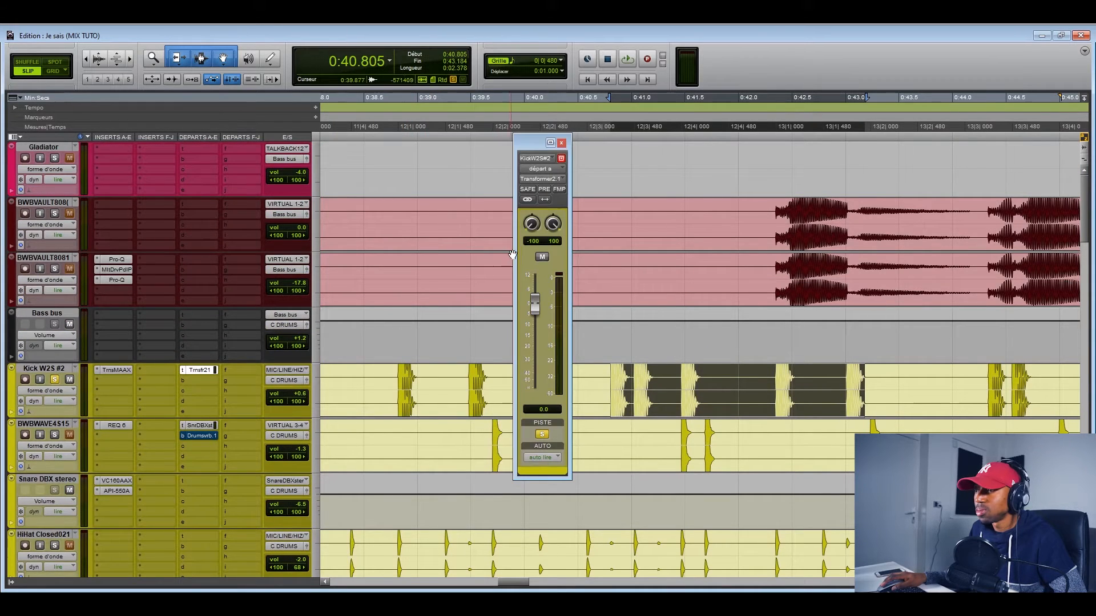
click(544, 189)
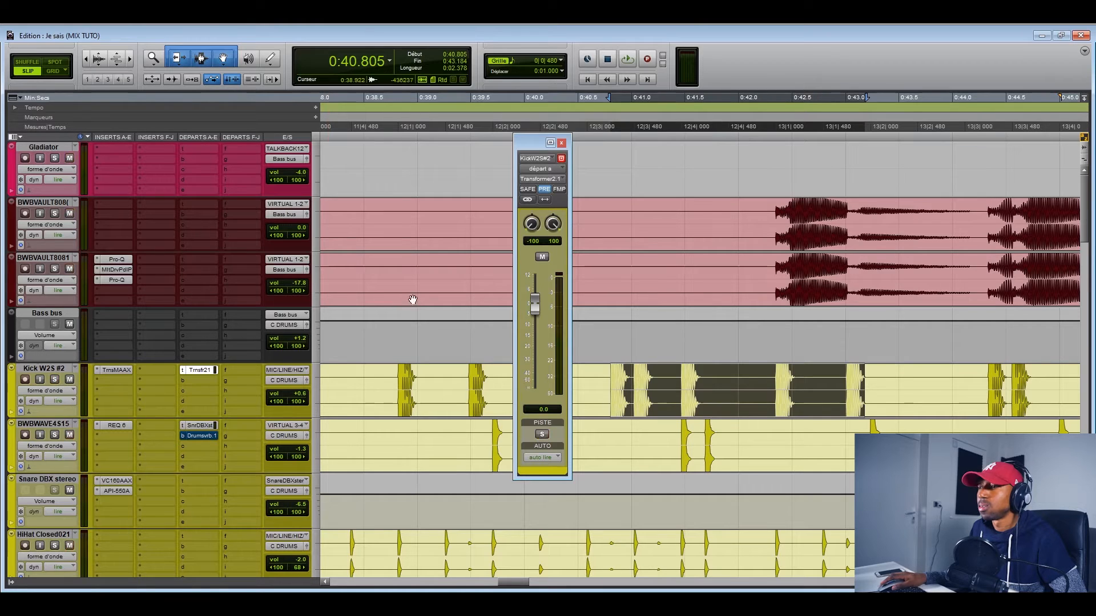
- Solo Transformer 2 and play back the parallel-processed kick signal on its own
scroll(411, 302, down, 10)
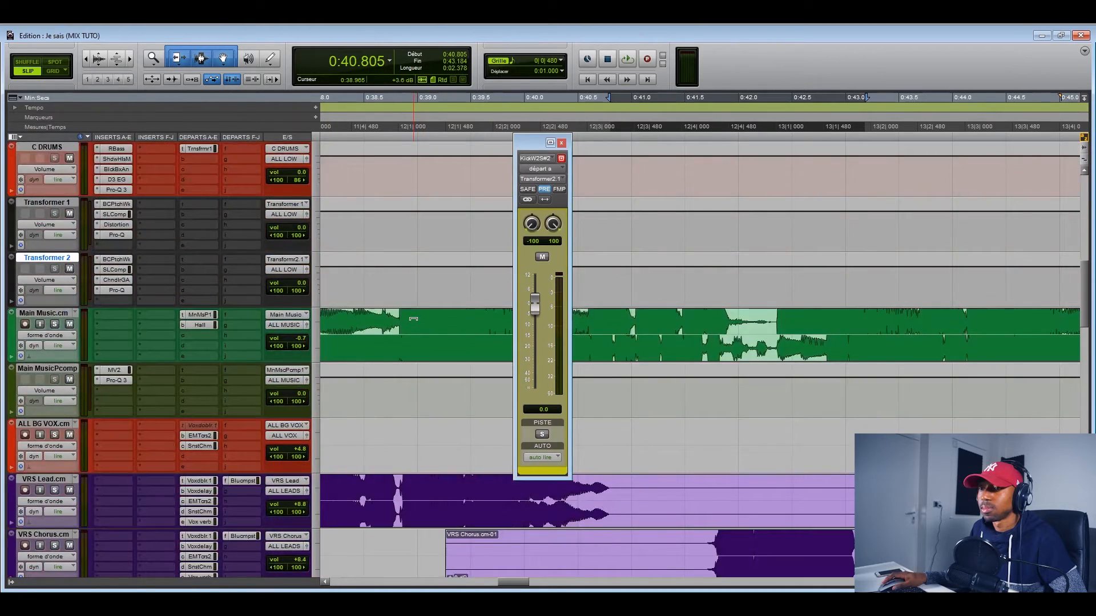
key(space)
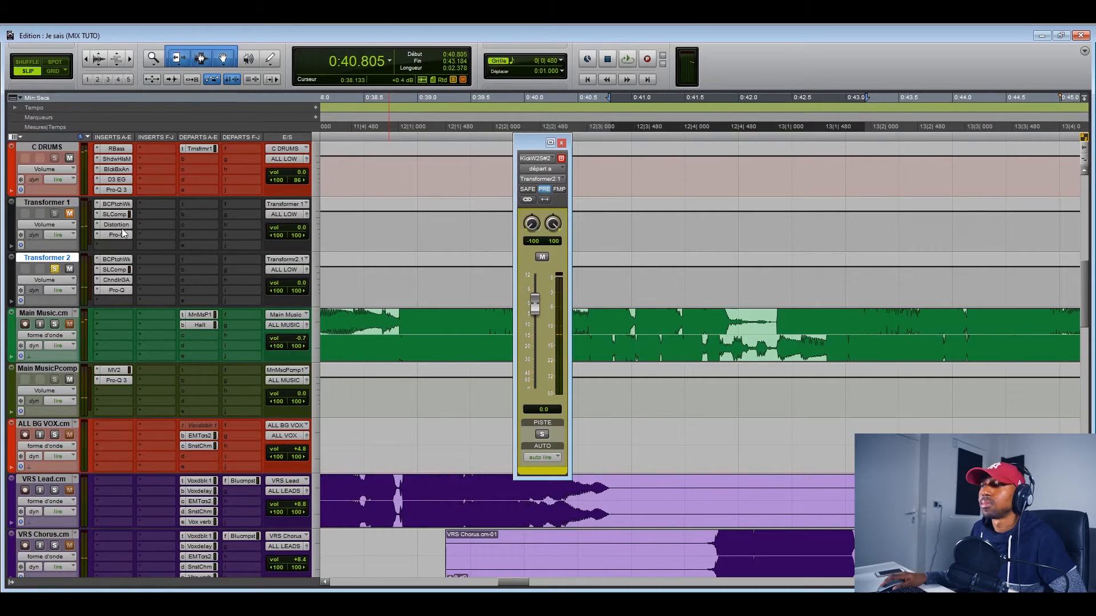
key(space)
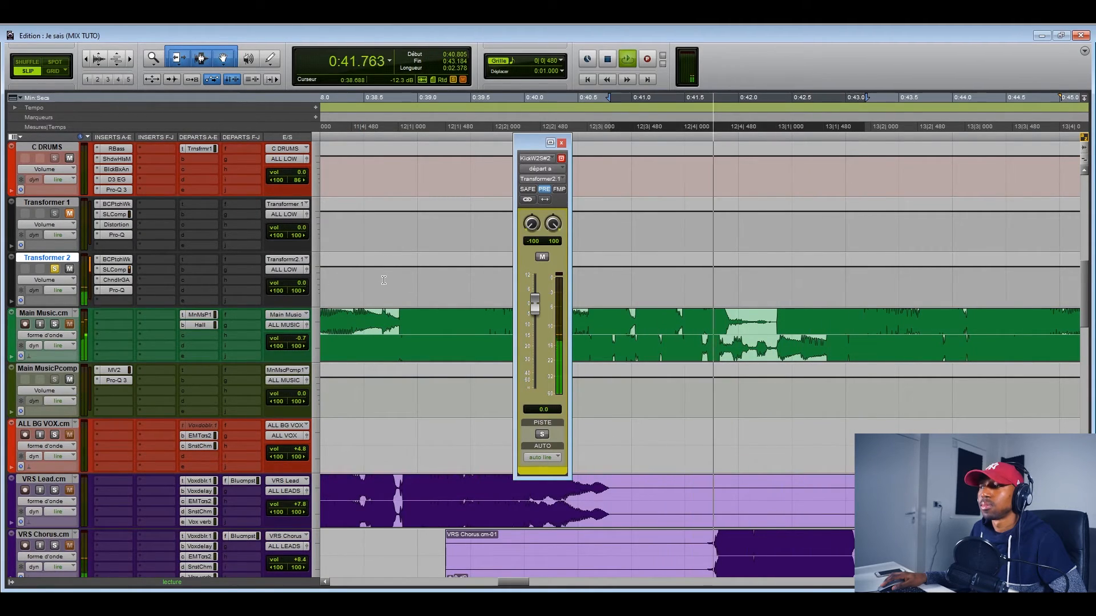
key(space)
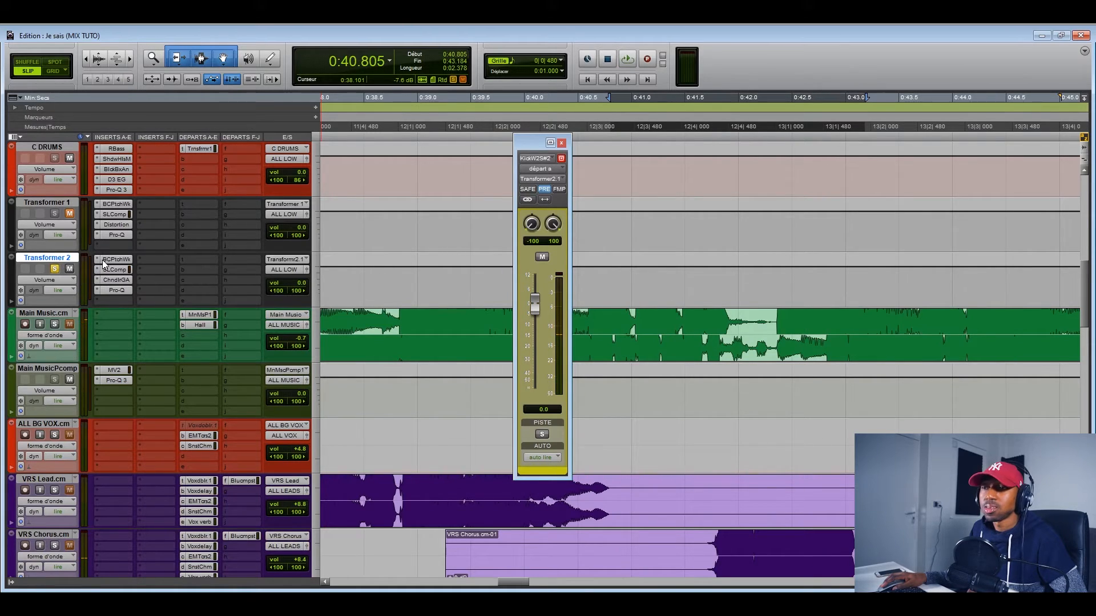
- Bypass inserts A–E on Transformer 2, play the selected kick passage without the processing, and stop playback
key(shift+a)
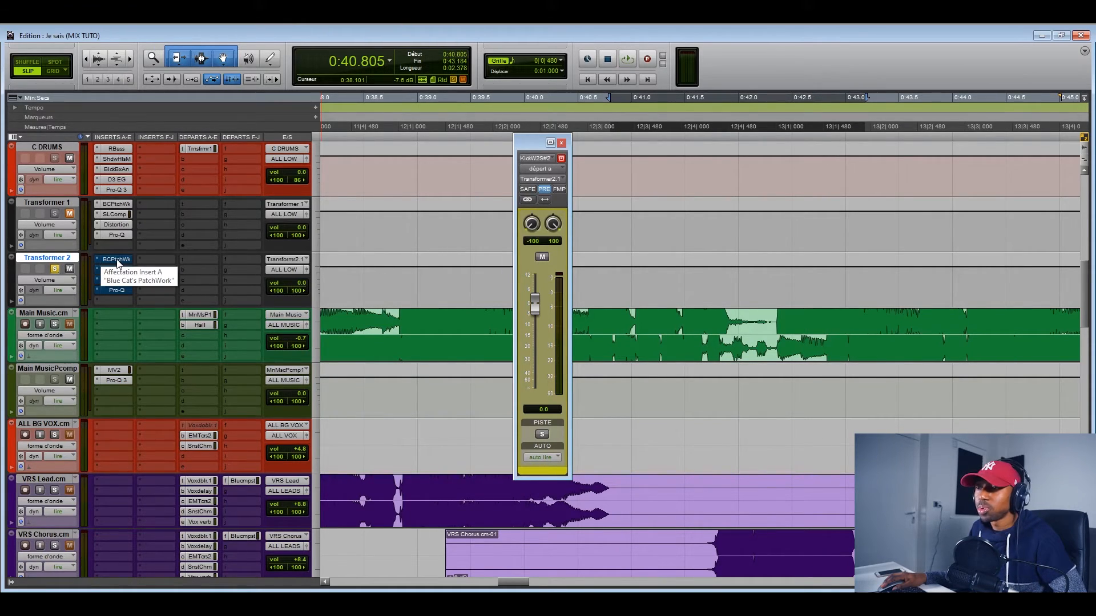
key(space)
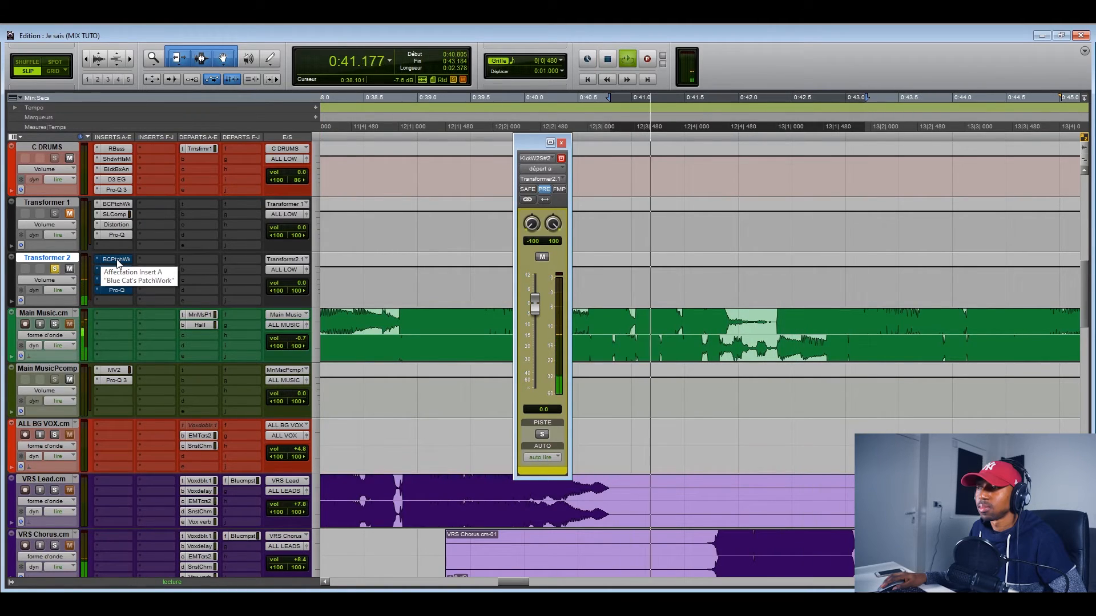
key(space)
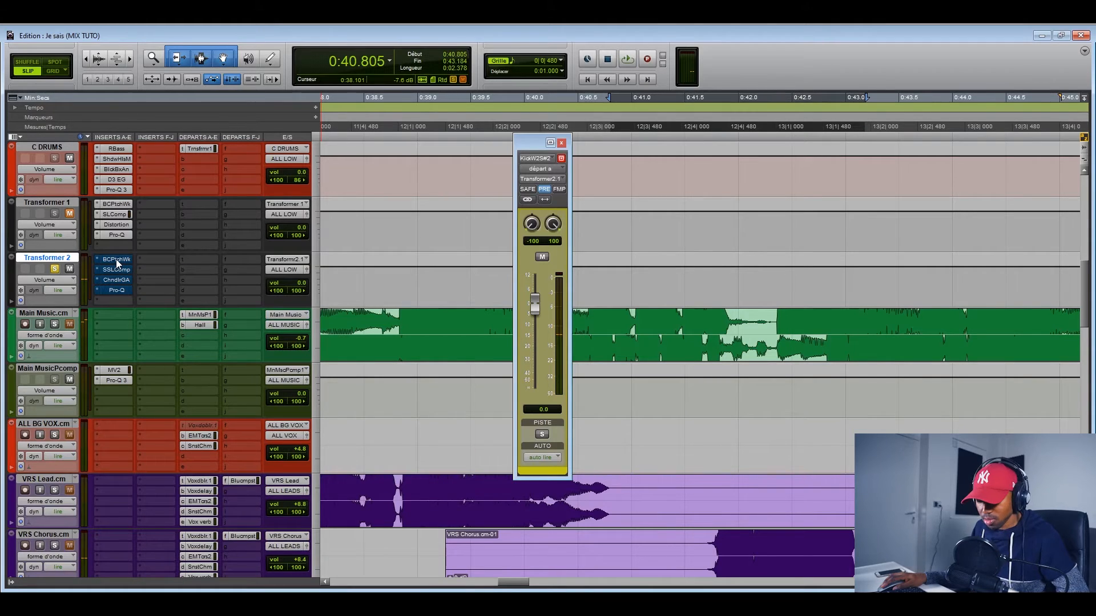
- Reactivate the Transformer 2 inserts and play the same soloed kick passage through the full plug-in chain for comparison
key(space)
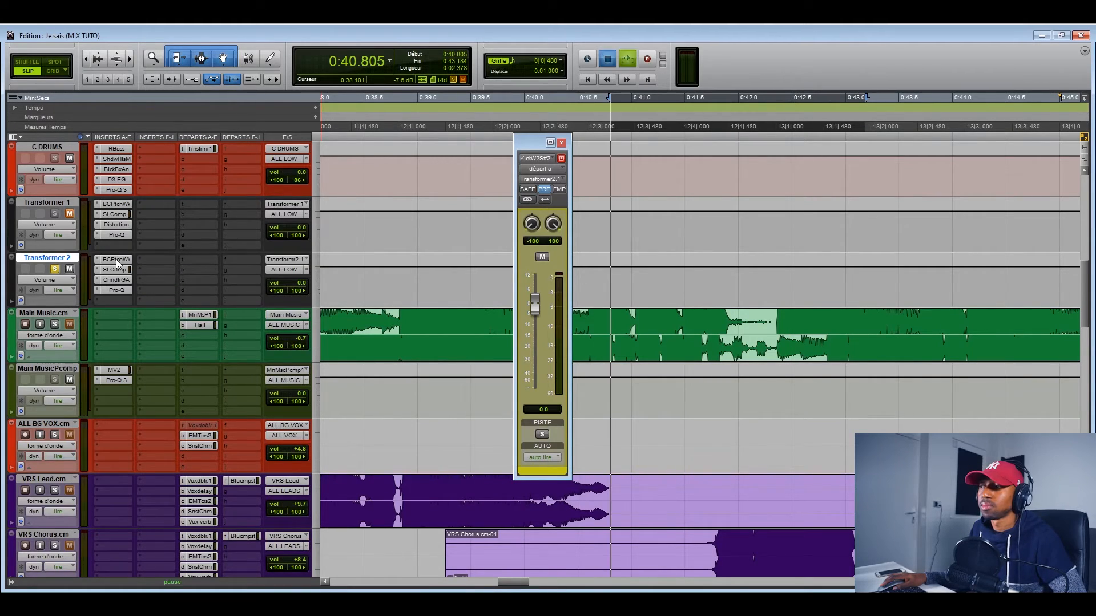
key(space)
key(space)
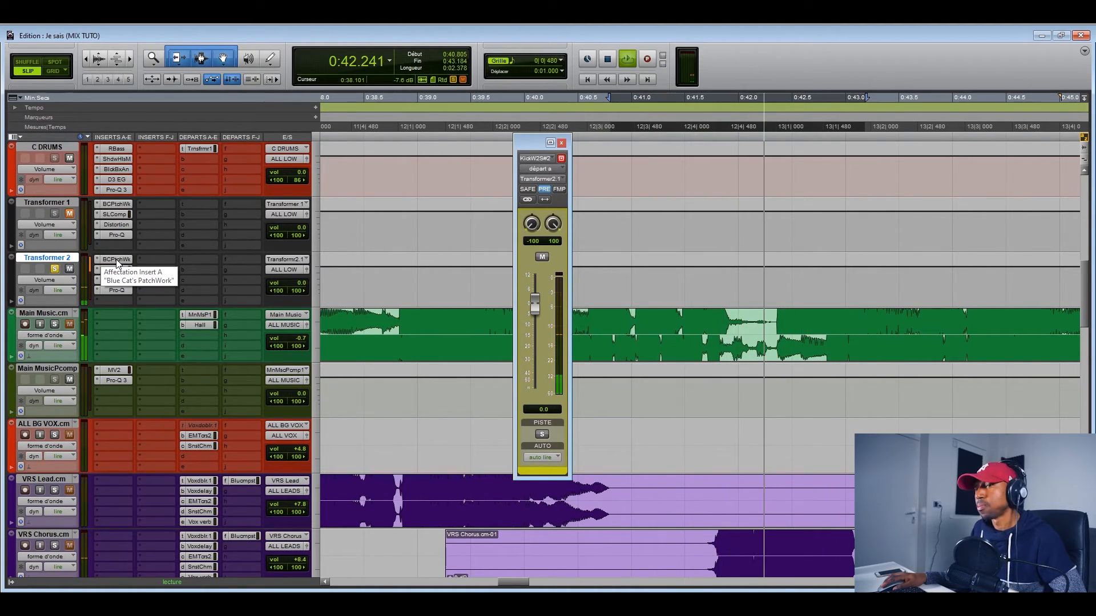
key(space)
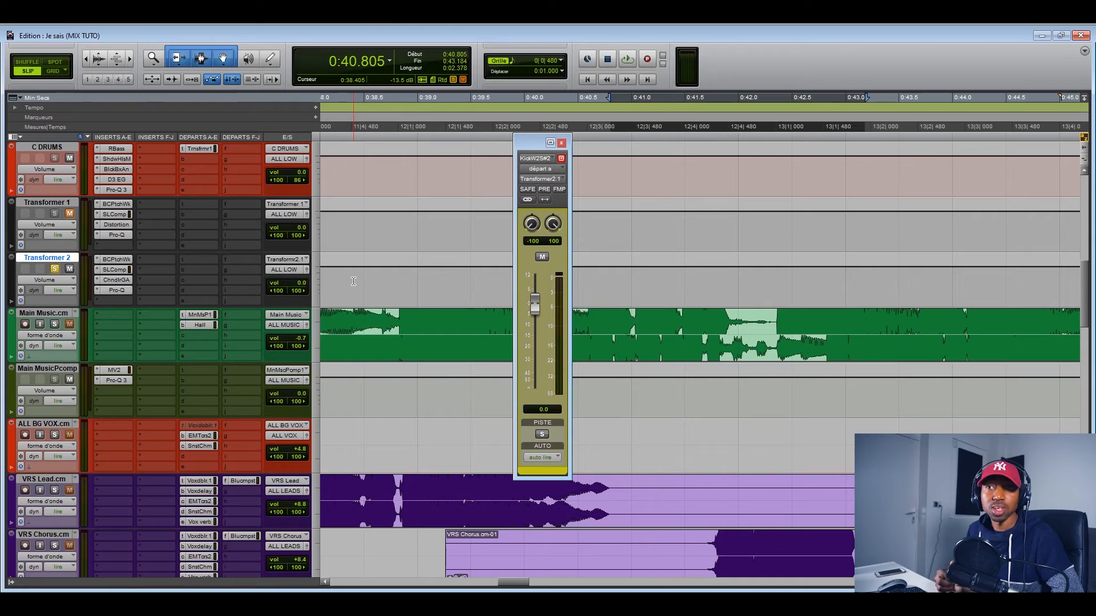
- Review the bass, kick, snare and hi-hat tracks that are routed to the C DRUMS bus
scroll(389, 267, up, 2)
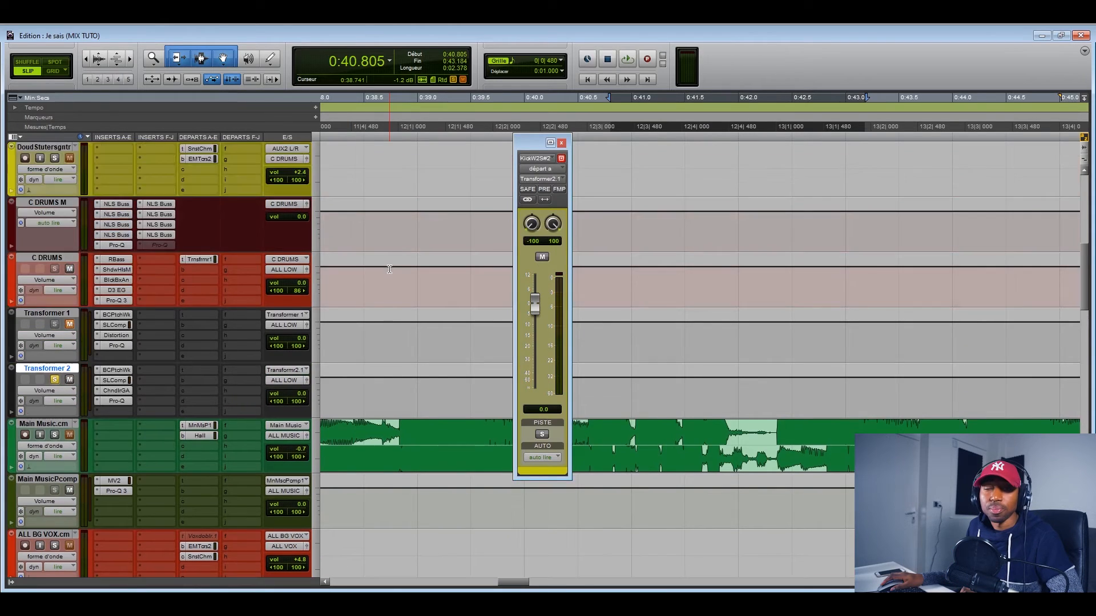
scroll(425, 314, down, 2)
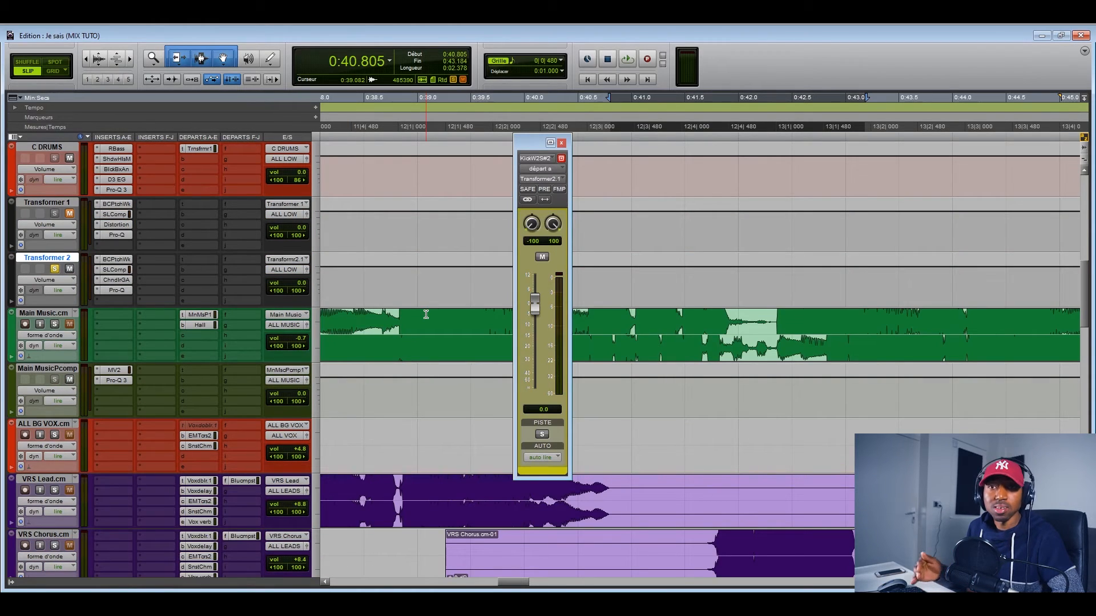
scroll(399, 274, up, 6)
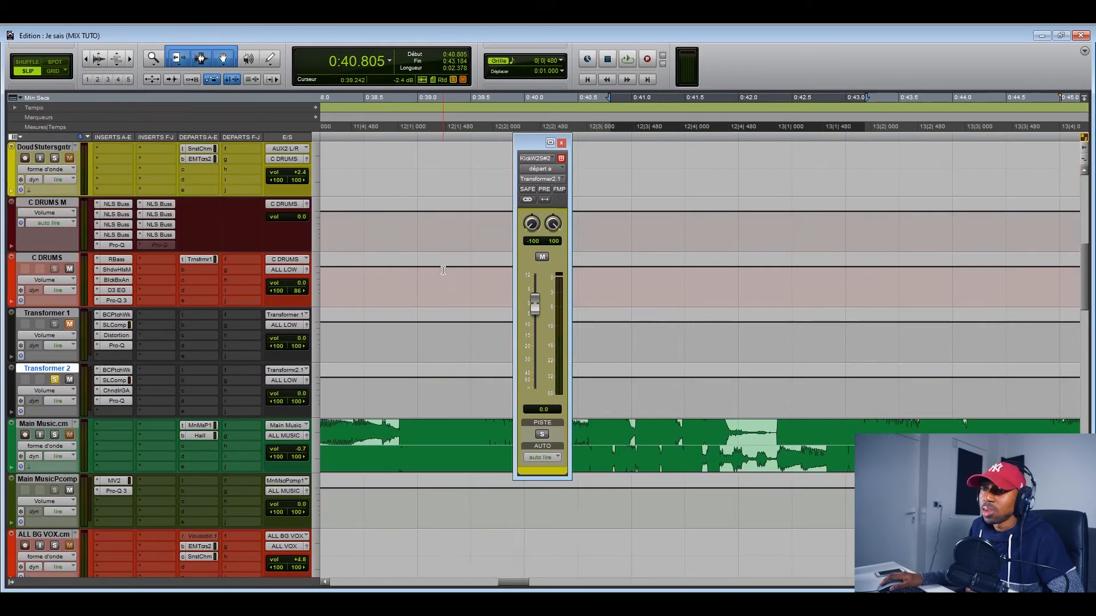
scroll(443, 270, up, 2)
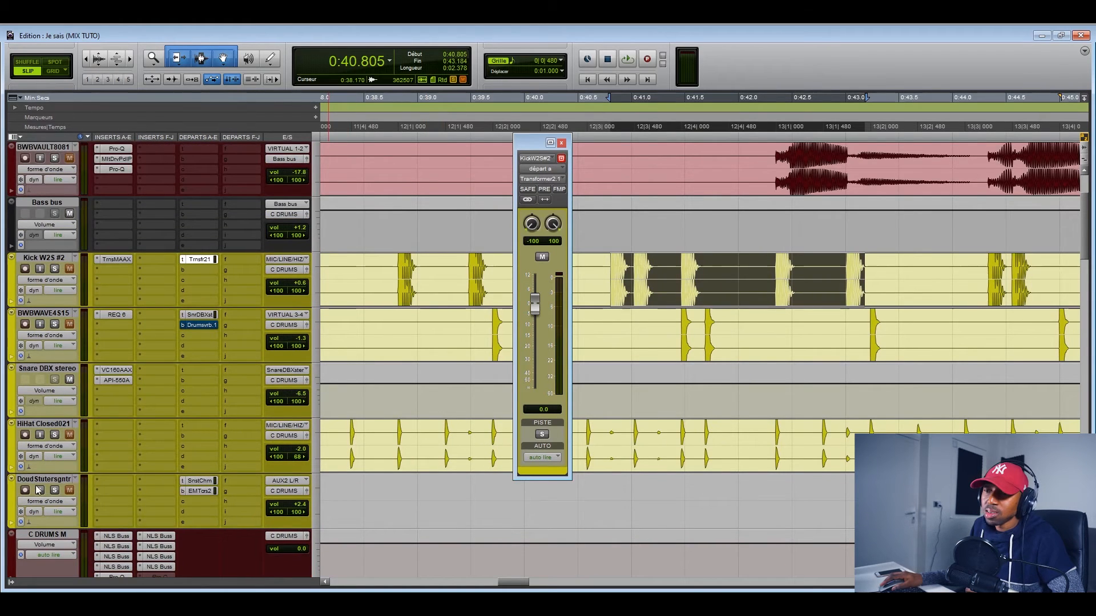
scroll(302, 310, up, 2)
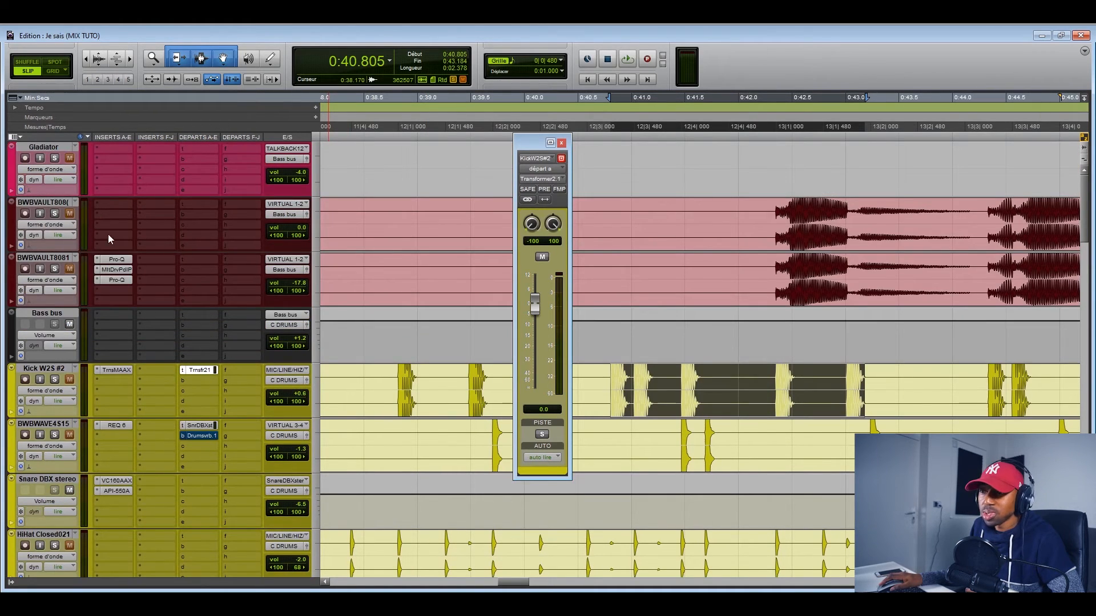
- Select C DRUMS, Transformer 1 and Transformer 2 in turn to examine their shared output routing to ALL LOW
scroll(201, 297, down, 6)
click(46, 368)
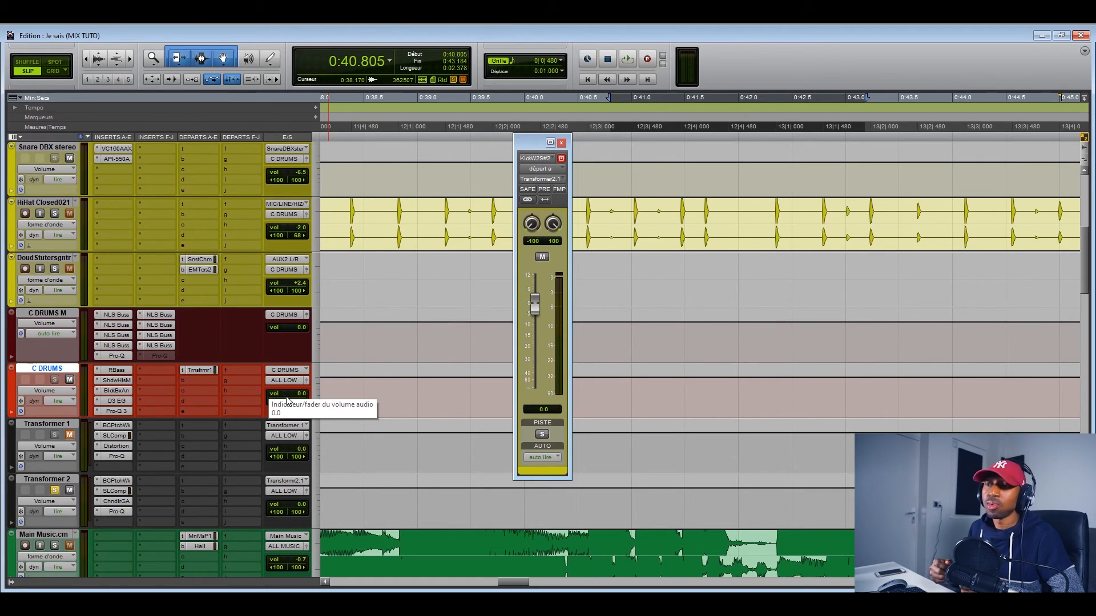
click(51, 425)
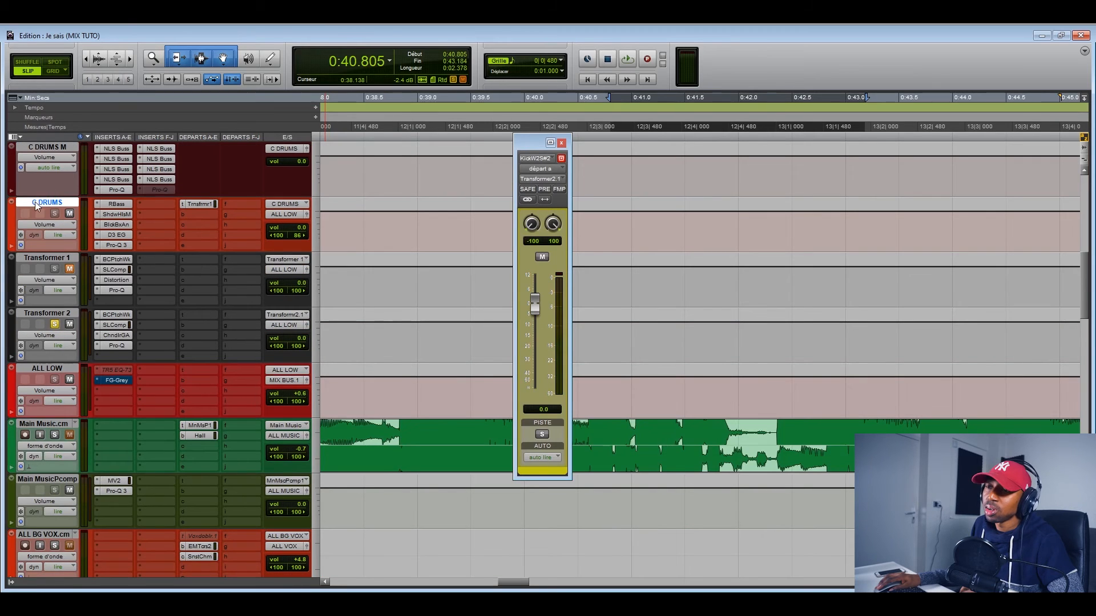
click(47, 257)
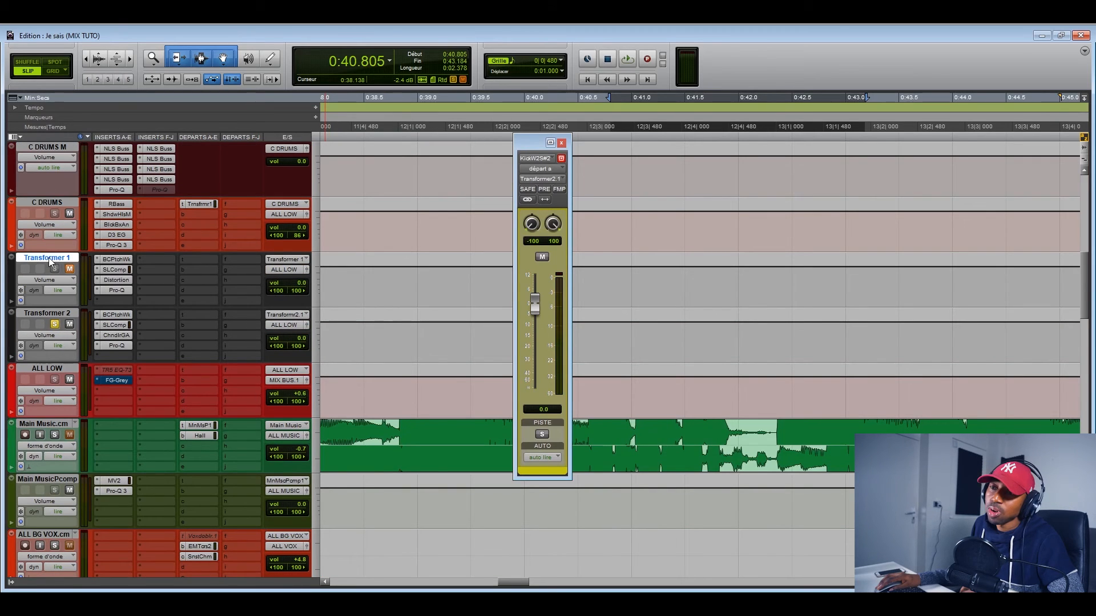
click(47, 313)
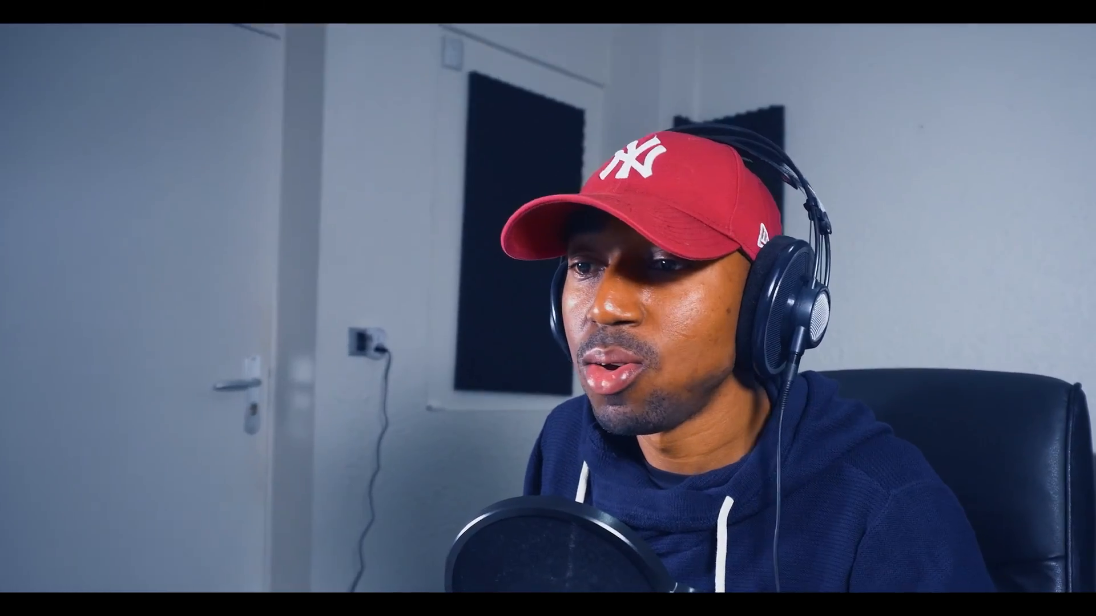